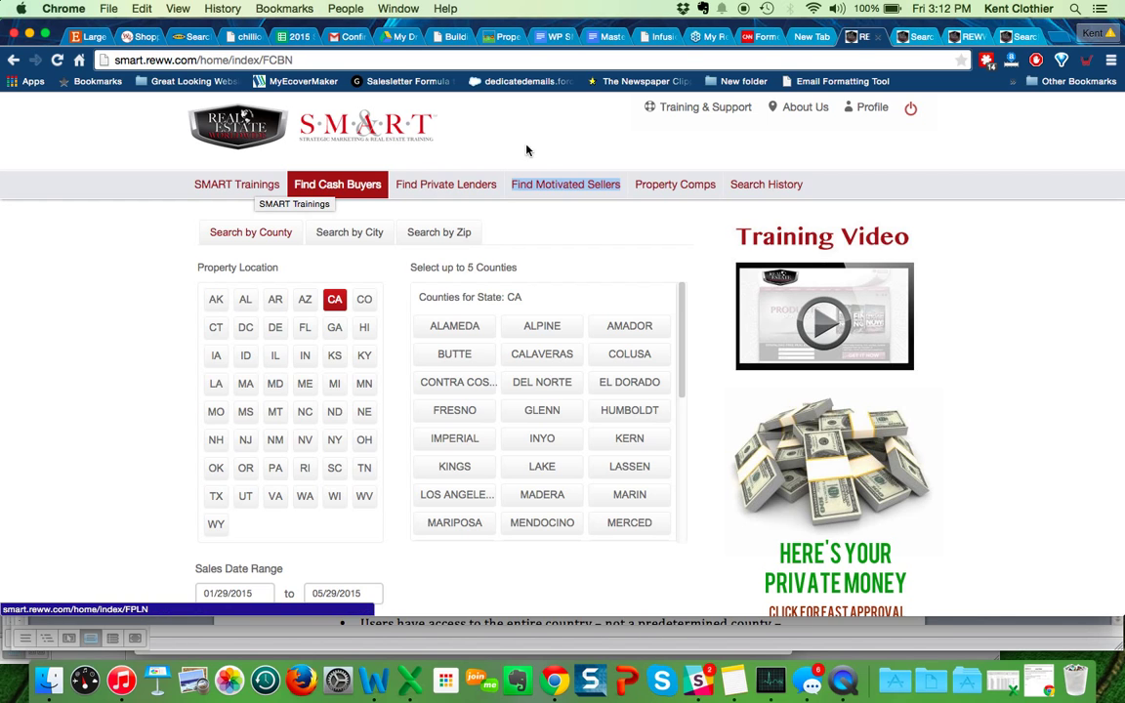
# - Browse the training resources and the private lender and motivated seller searches, then return to Find Cash Buyers
pyautogui.click(714, 109)
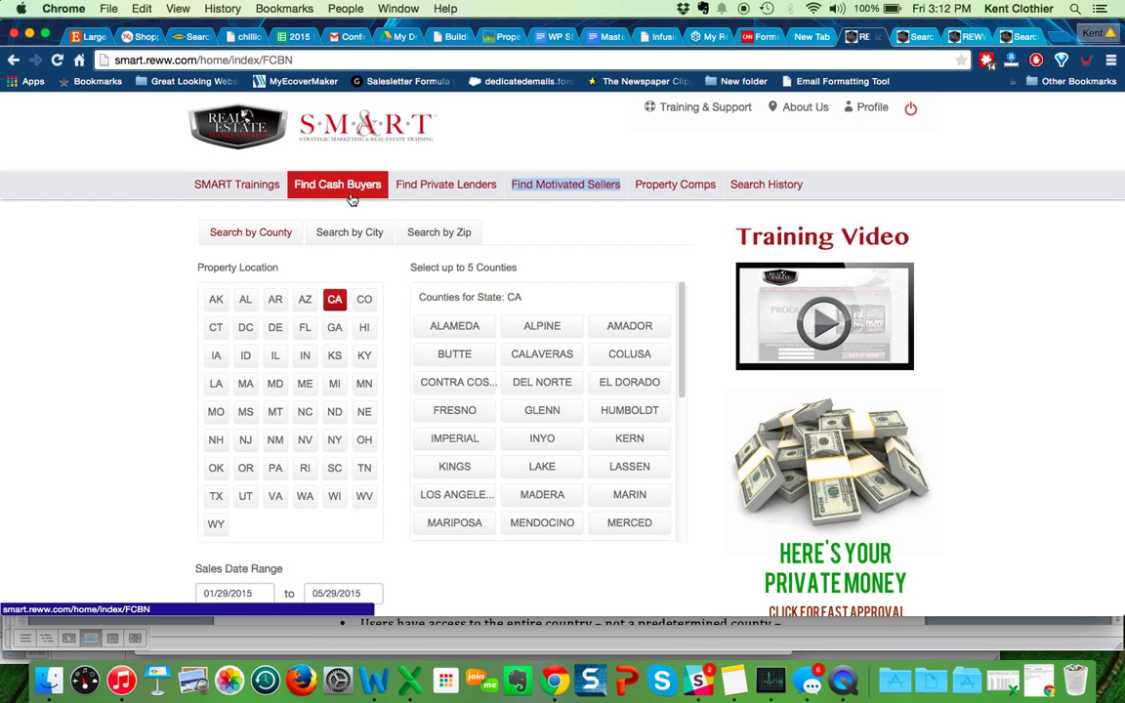
pyautogui.click(444, 189)
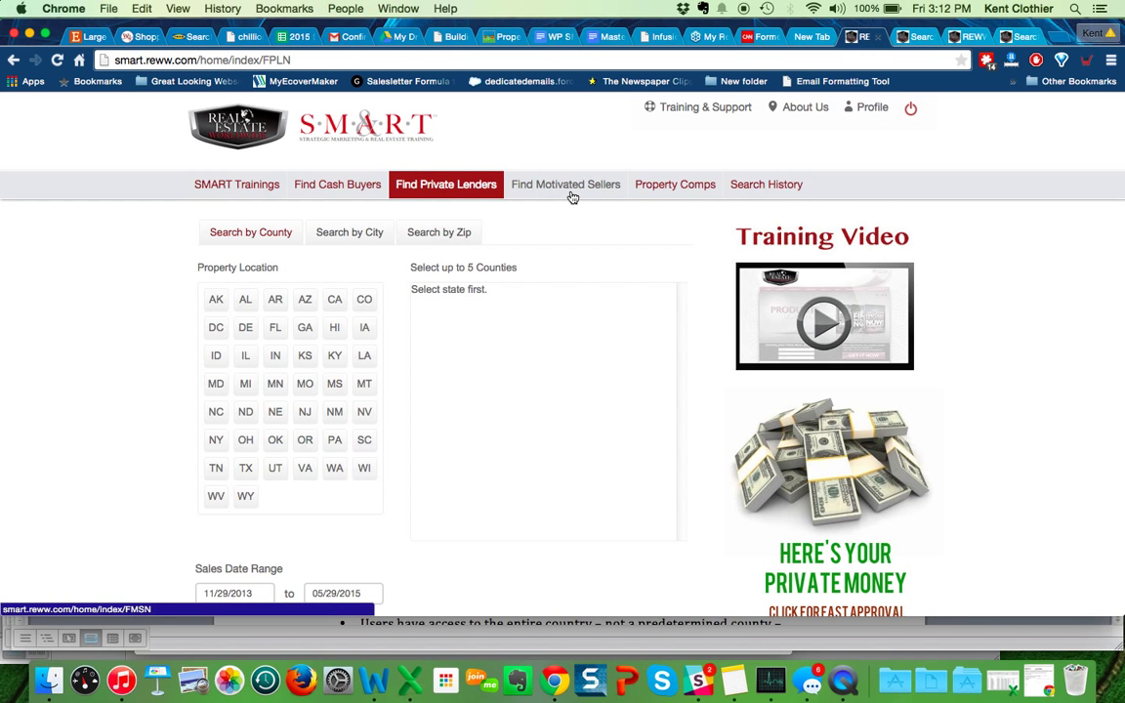
pyautogui.click(572, 193)
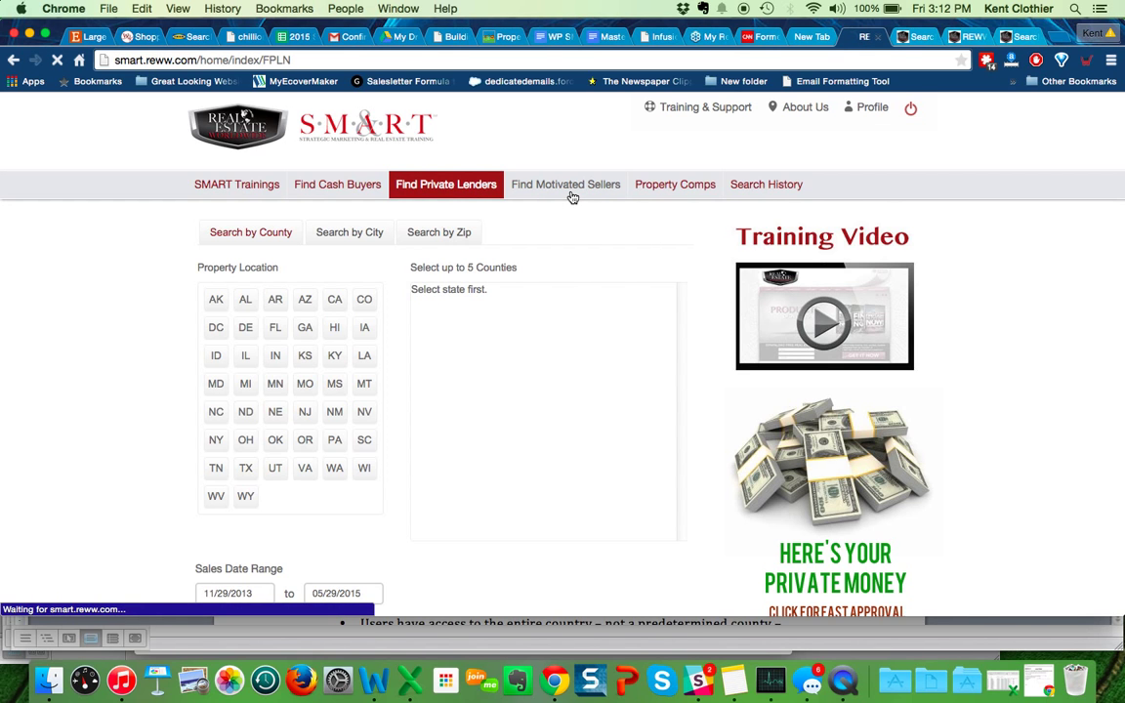
pyautogui.click(362, 186)
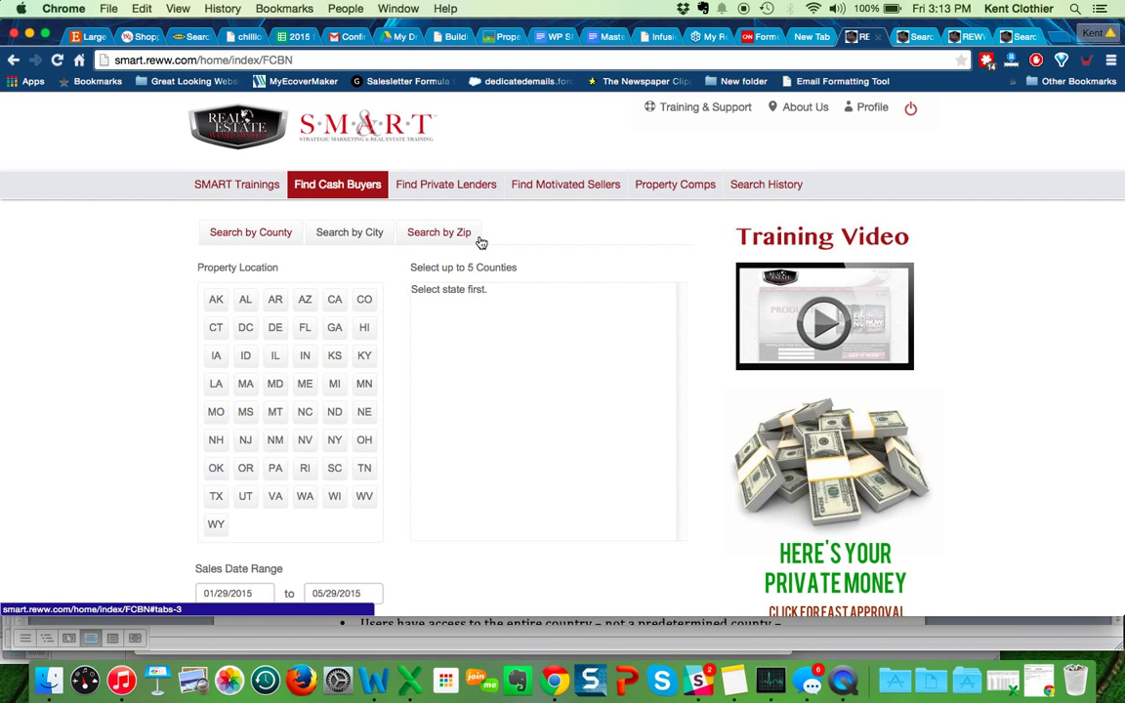
# - Choose California as the property state and San Diego as the county
pyautogui.click(340, 304)
pyautogui.scroll(-5, 546, 442)
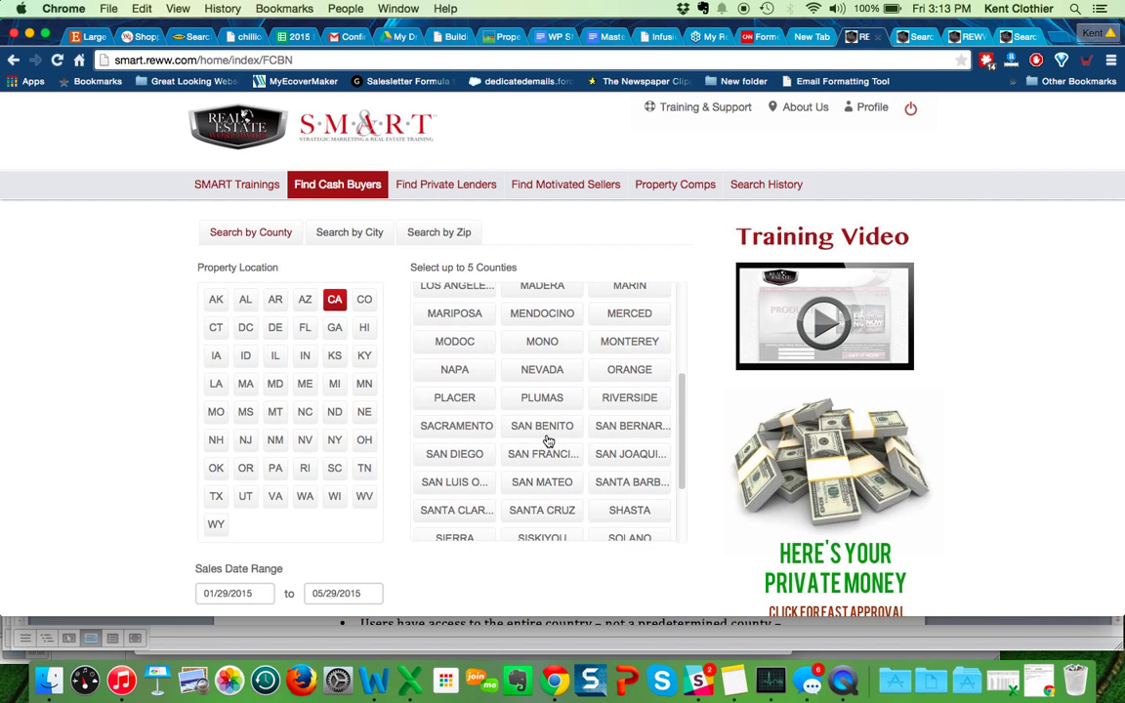
pyautogui.click(461, 455)
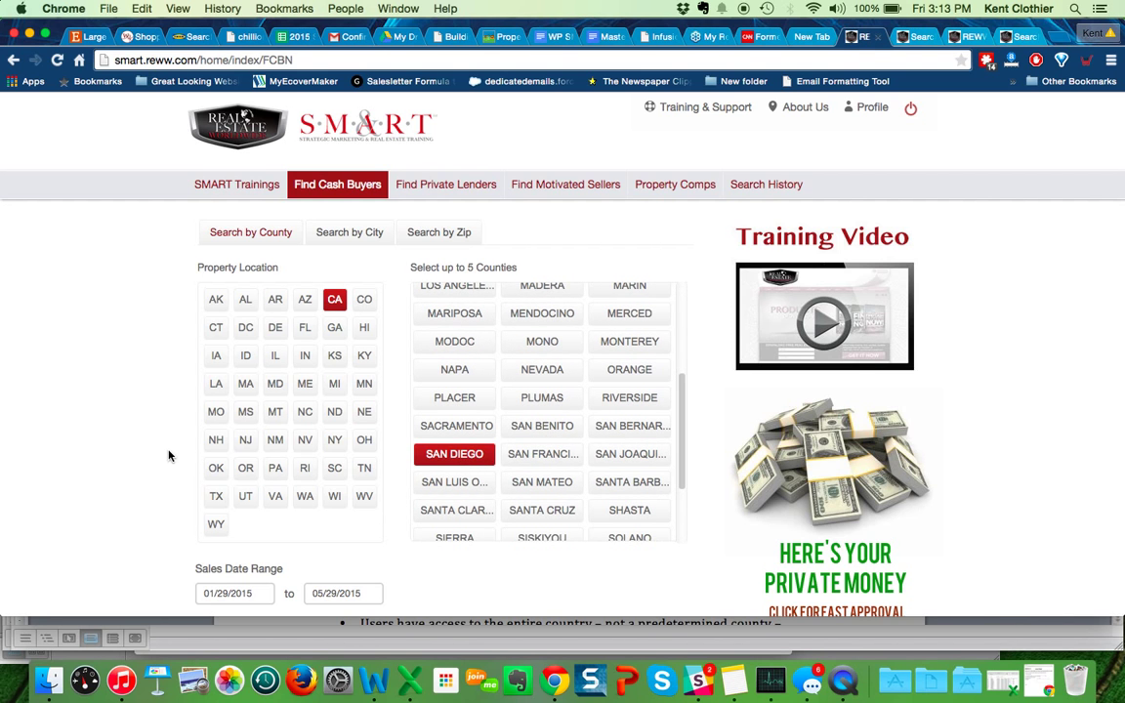
pyautogui.scroll(-1, 168, 456)
pyautogui.scroll(-5, 168, 456)
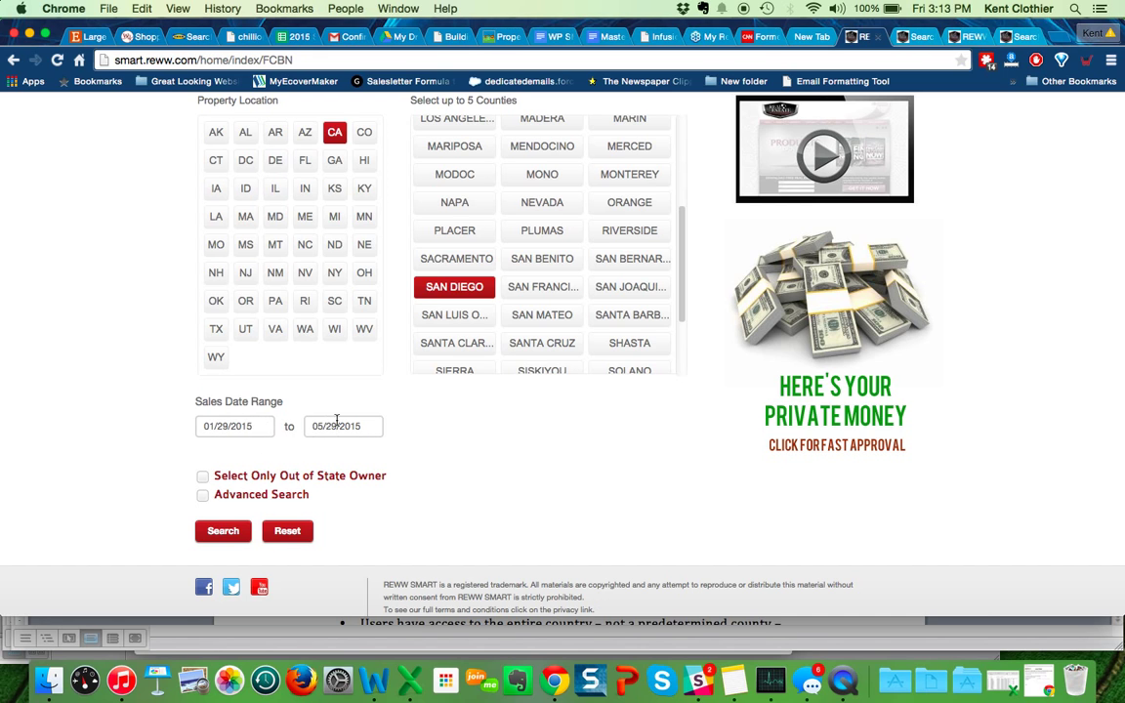
# - Enable Advanced Search, require 2 properties purchased, exclude Commercial, and run the search
pyautogui.click(203, 496)
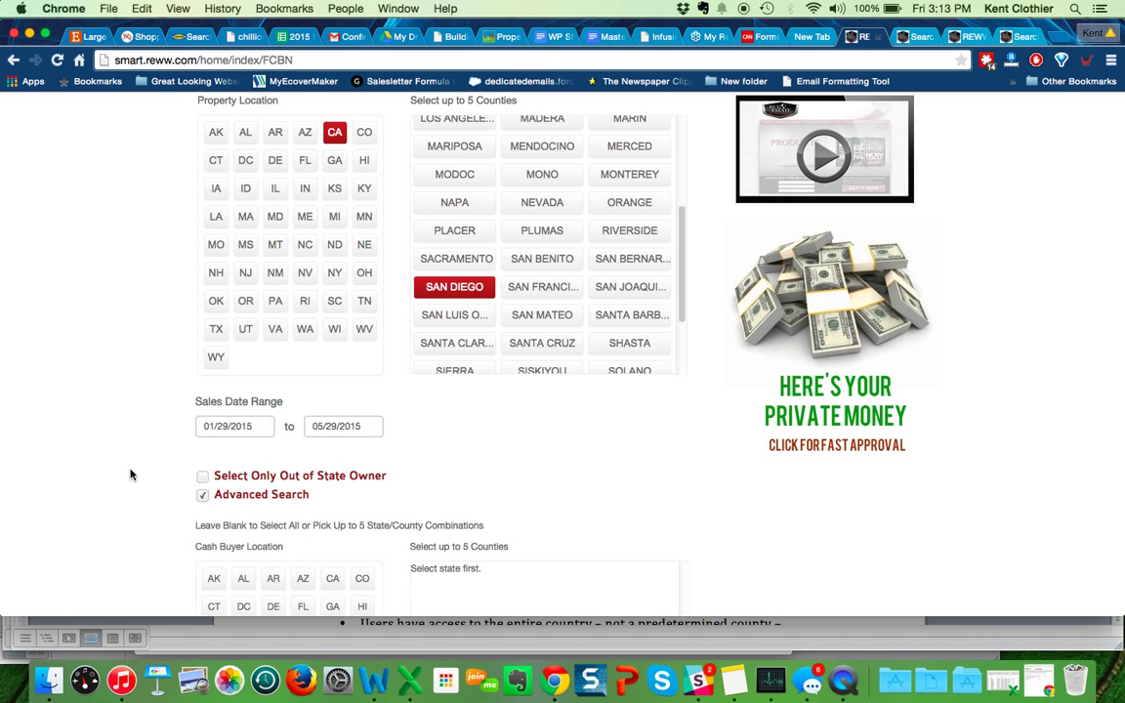
pyautogui.scroll(-5, 130, 473)
pyautogui.scroll(-2, 130, 473)
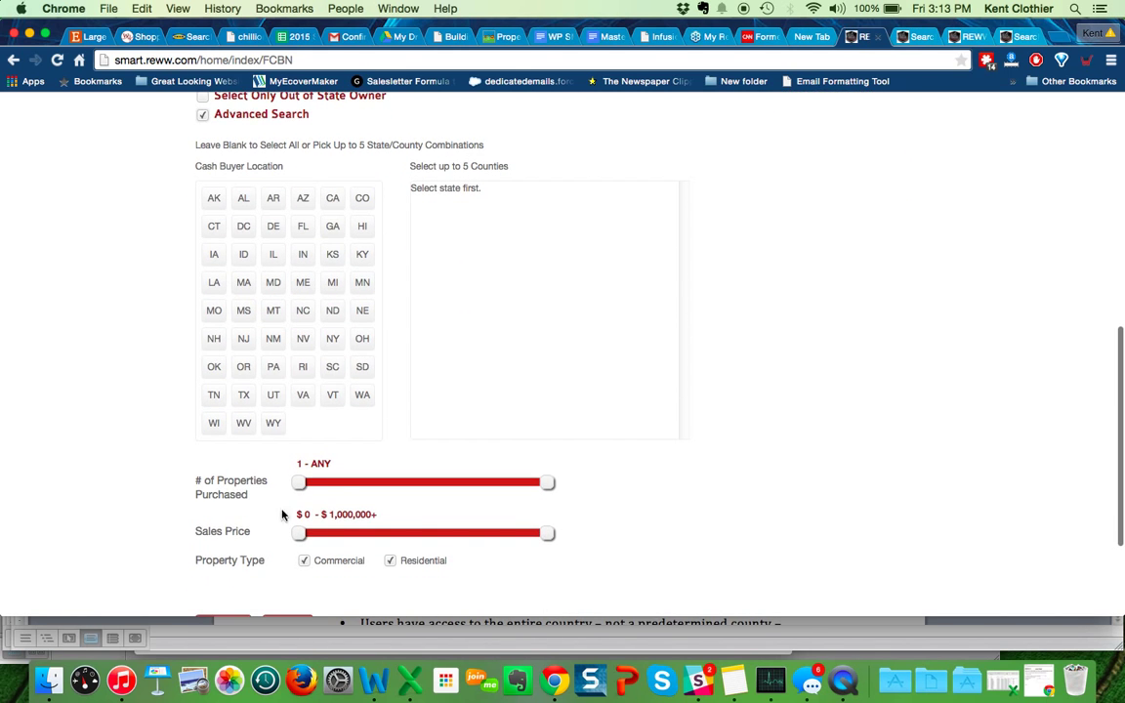
pyautogui.click(322, 483)
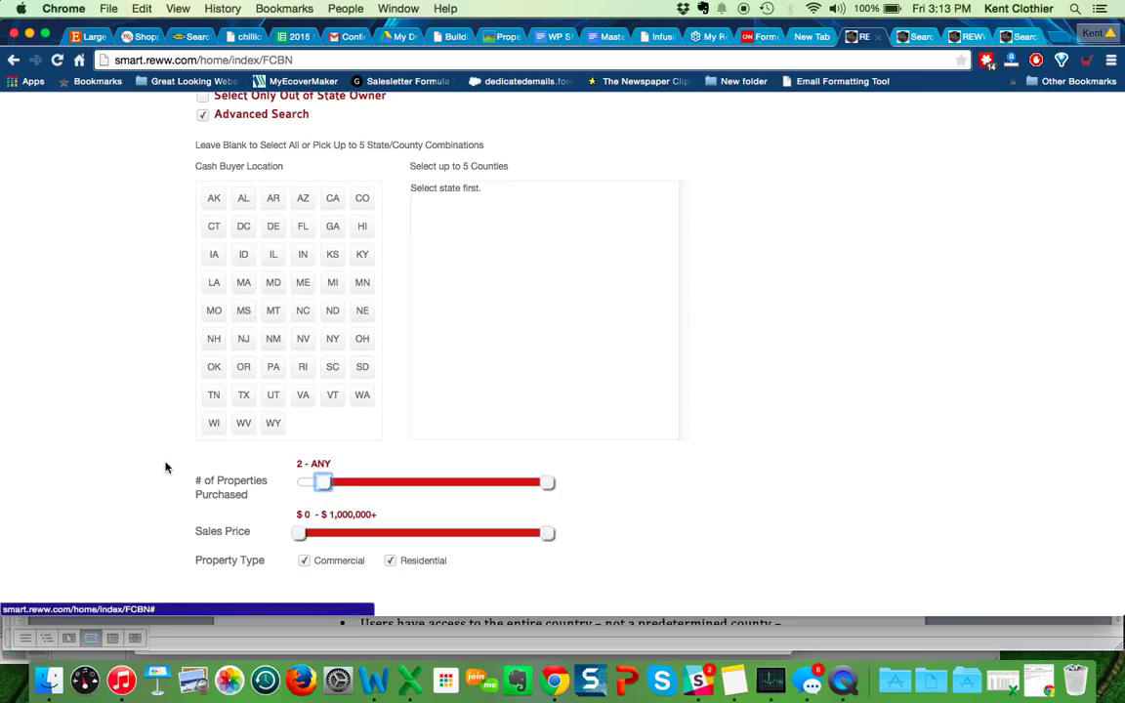
pyautogui.scroll(-2, 166, 467)
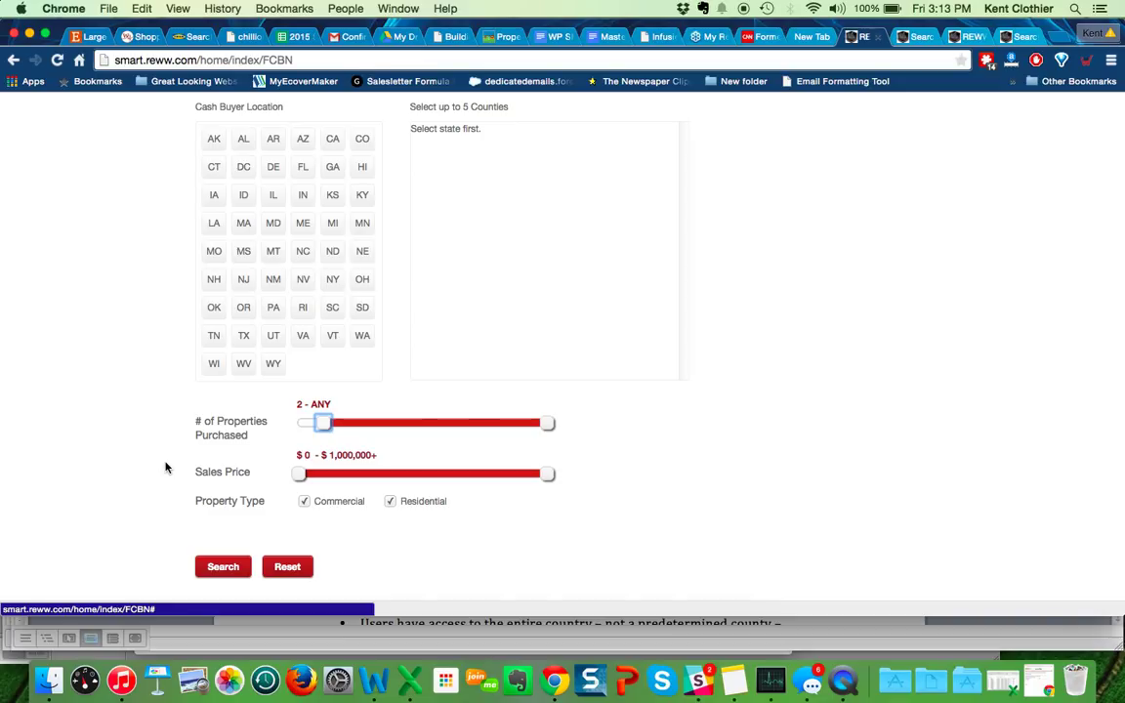
pyautogui.click(304, 503)
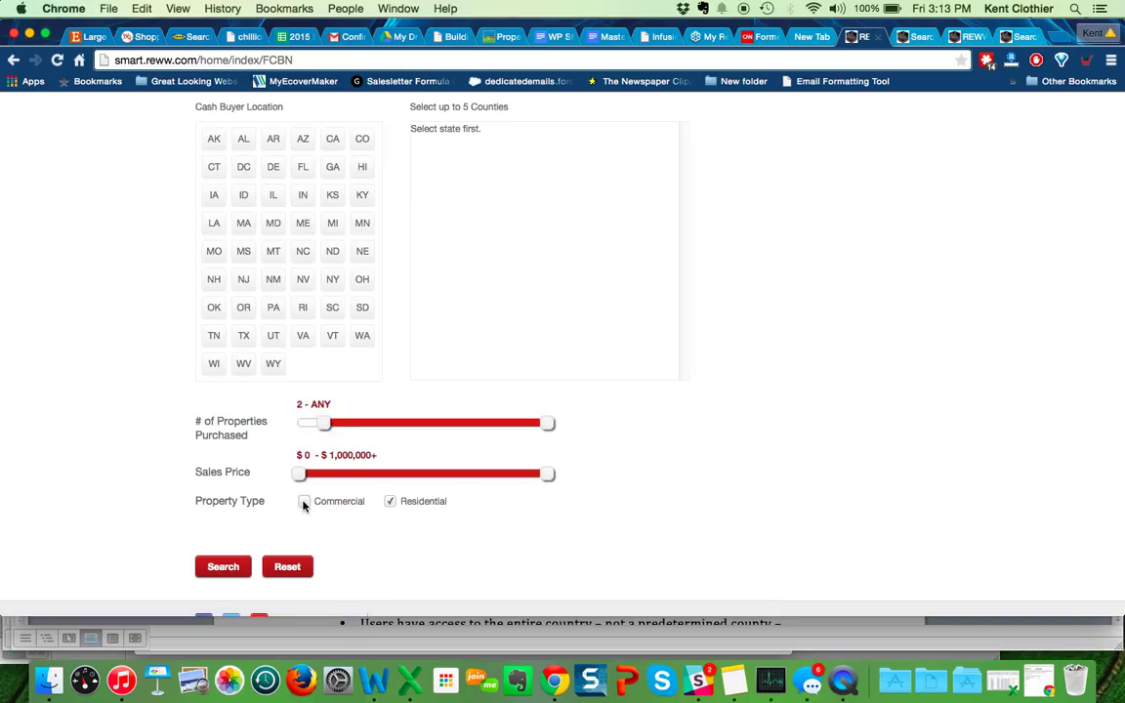
pyautogui.click(224, 568)
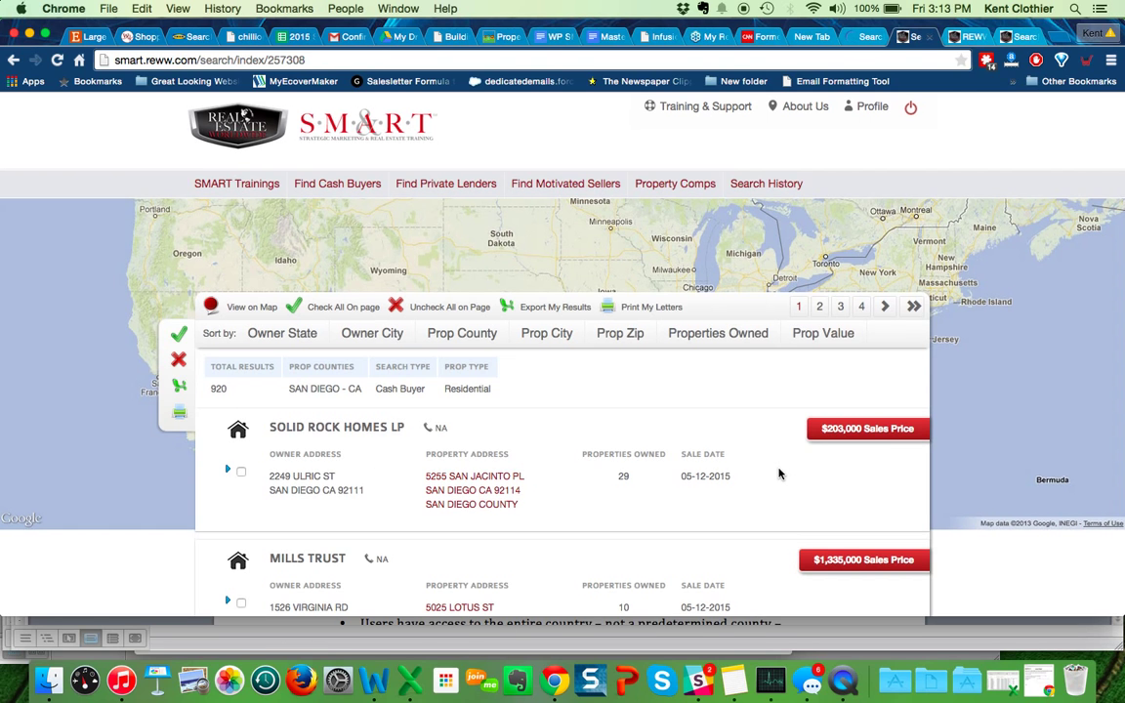
# - Scroll through the 920 results and expand the third buyer's purchase history
pyautogui.scroll(-3, 778, 470)
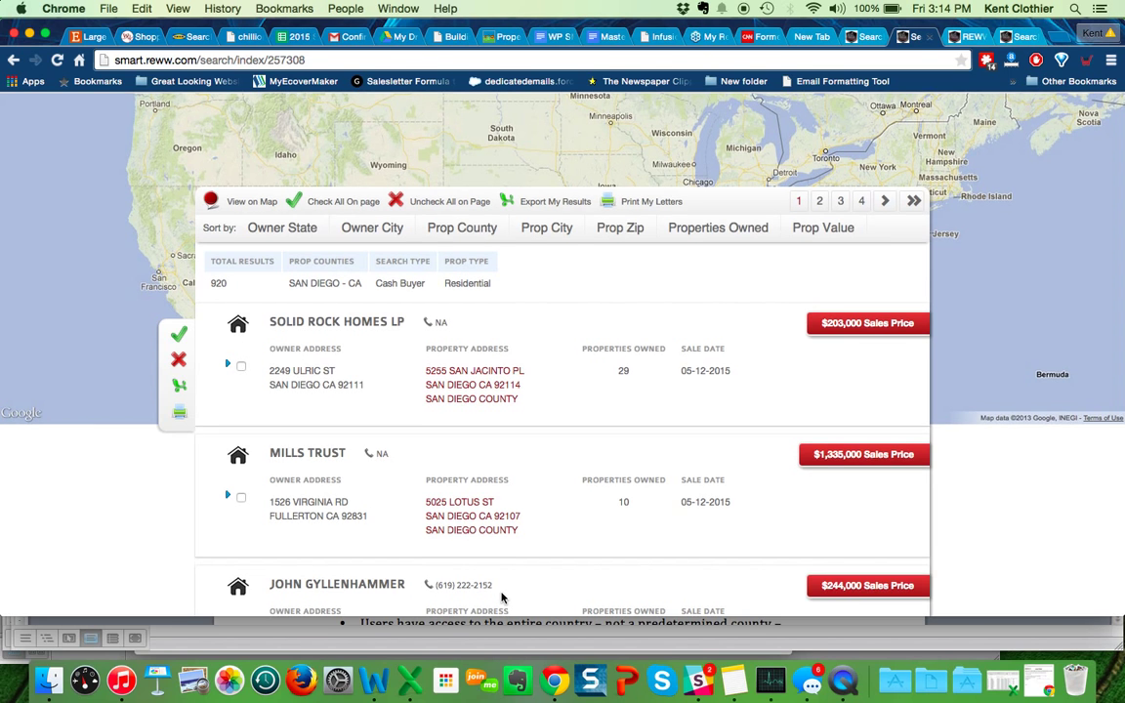
pyautogui.scroll(-4, 501, 598)
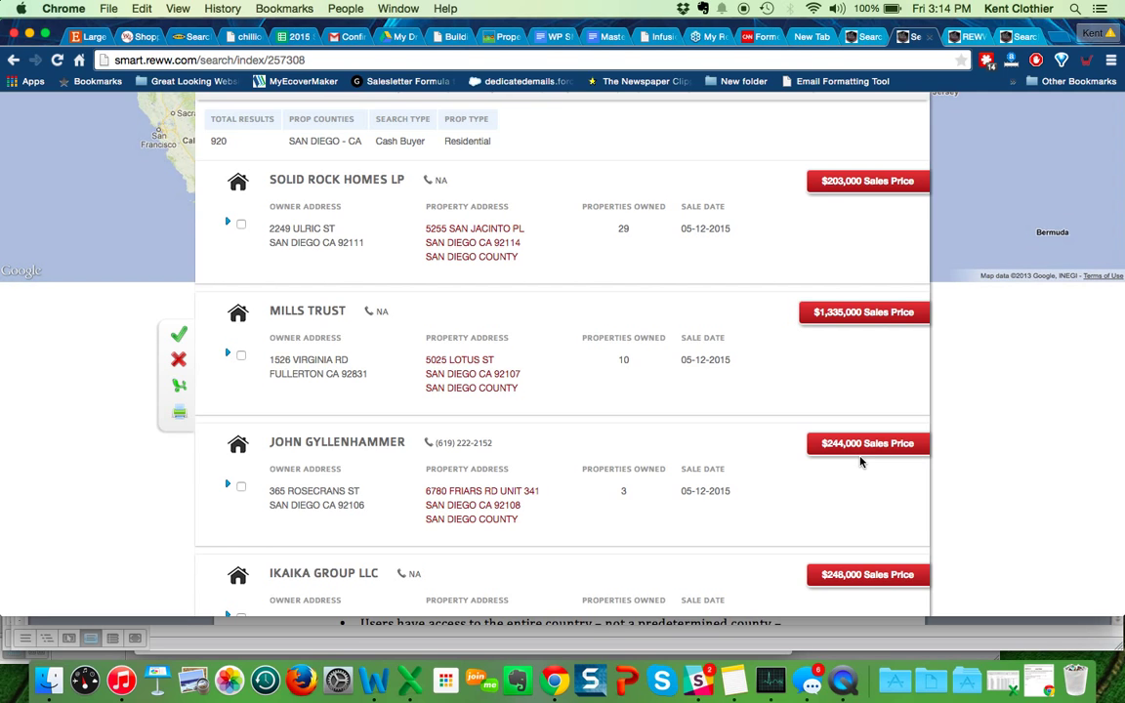
pyautogui.click(226, 485)
# - Collapse the third buyer's purchase history and tick that buyer for mailing
pyautogui.scroll(-3, 375, 549)
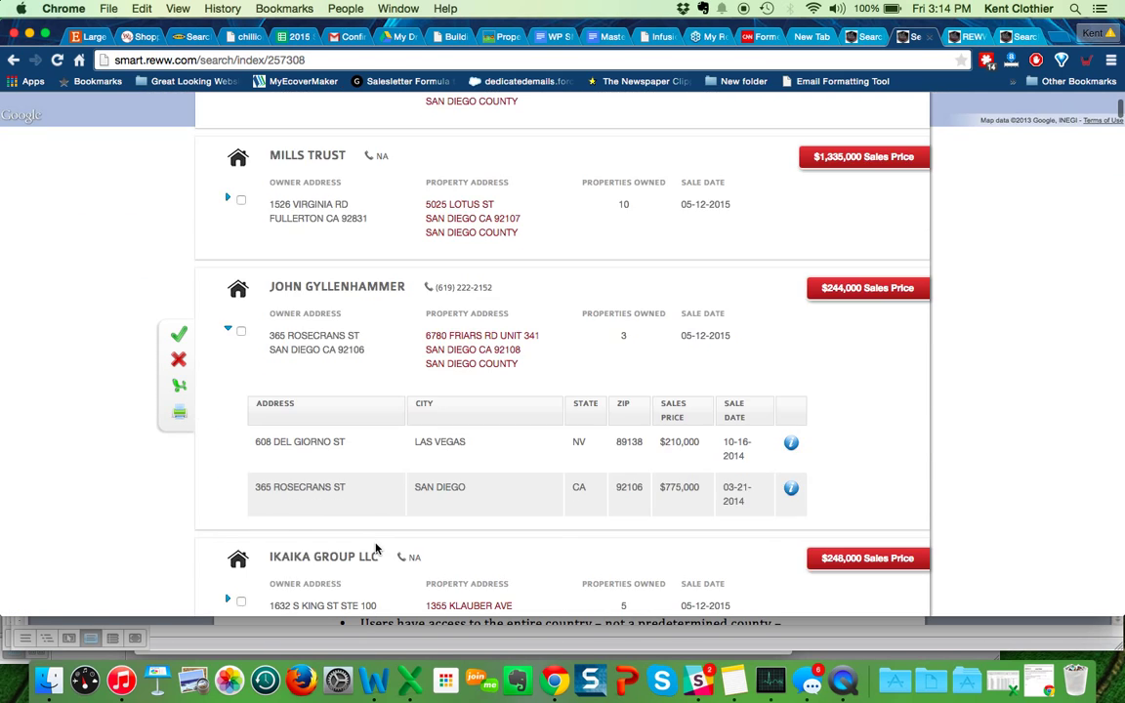
pyautogui.click(232, 335)
pyautogui.scroll(2, 313, 418)
pyautogui.scroll(5, 312, 418)
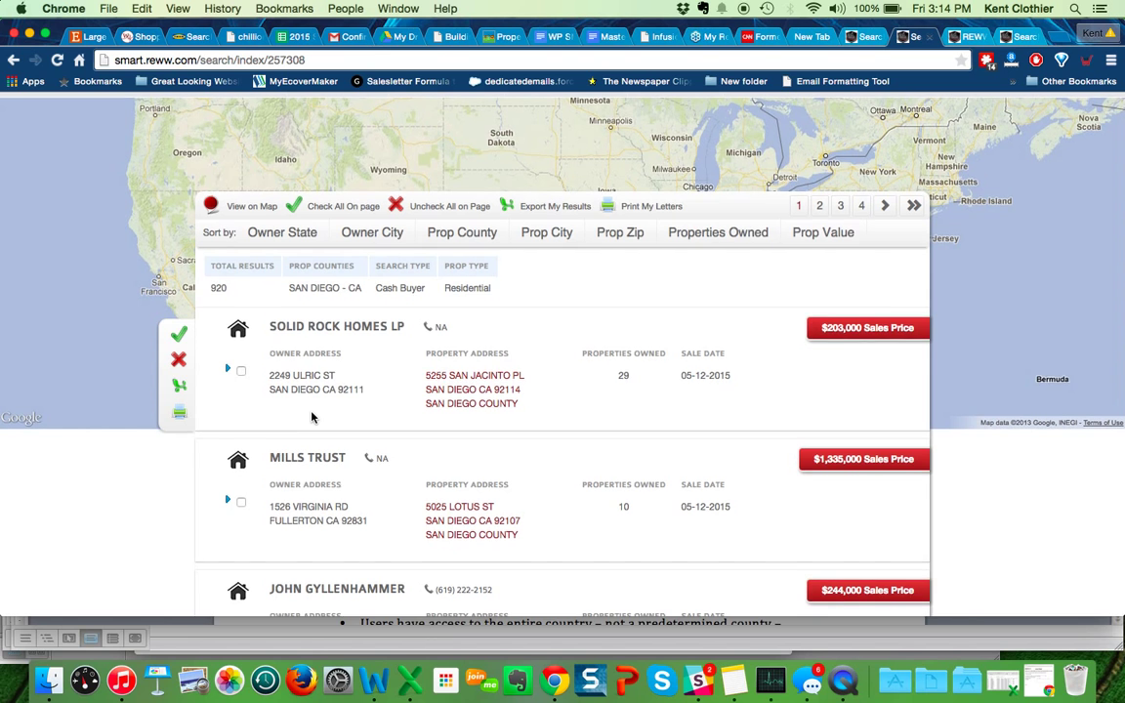
pyautogui.scroll(-3, 312, 420)
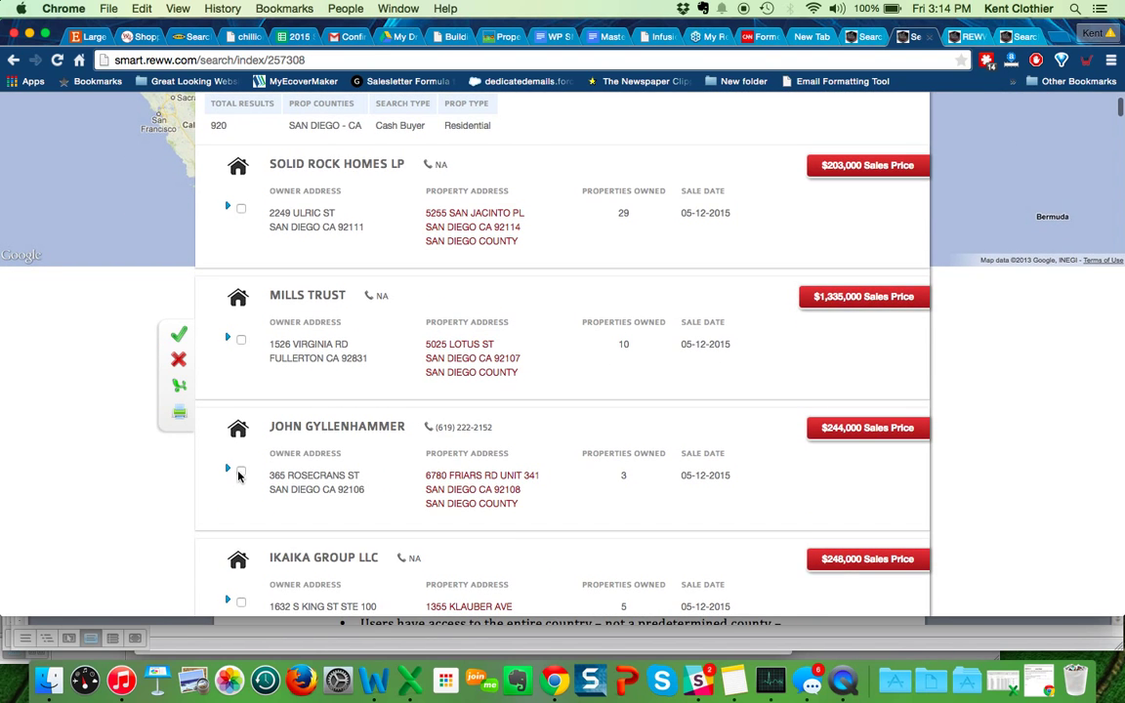
pyautogui.click(240, 473)
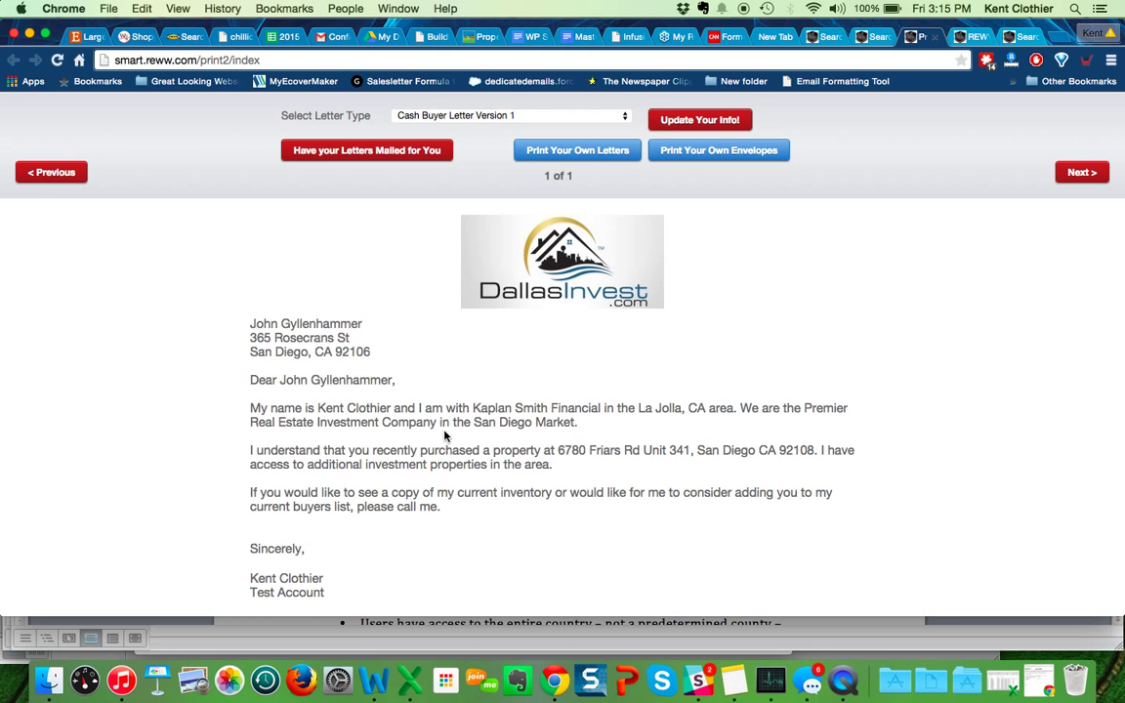
# - Highlight the property address in the cash buyer letter, then clear the selection
pyautogui.moveTo(558, 451); pyautogui.dragTo(791, 452)
pyautogui.click(736, 492)
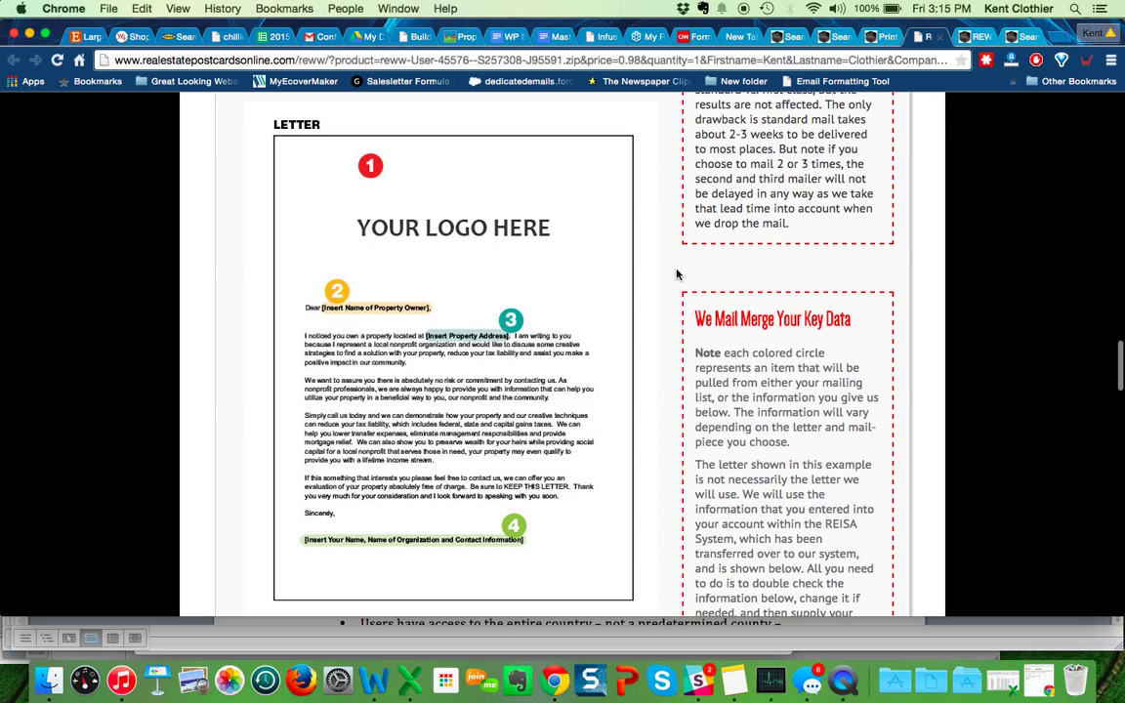
pyautogui.scroll(-10, 676, 273)
pyautogui.scroll(-15, 676, 273)
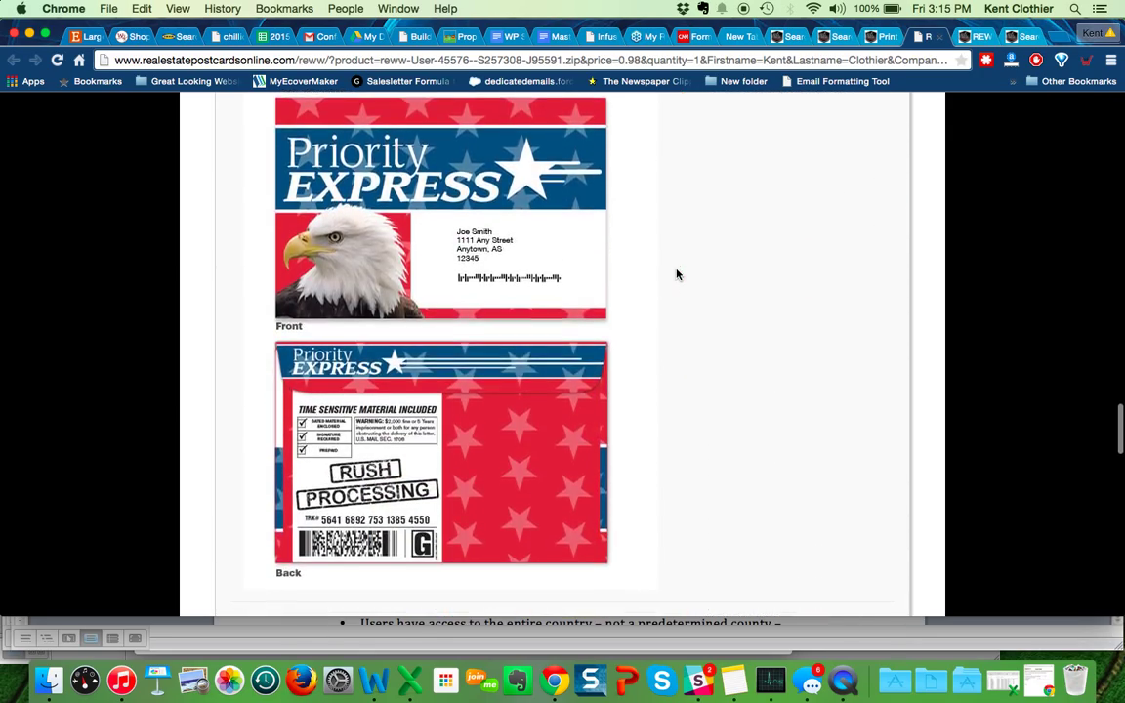
pyautogui.scroll(10, 676, 273)
pyautogui.scroll(8, 676, 274)
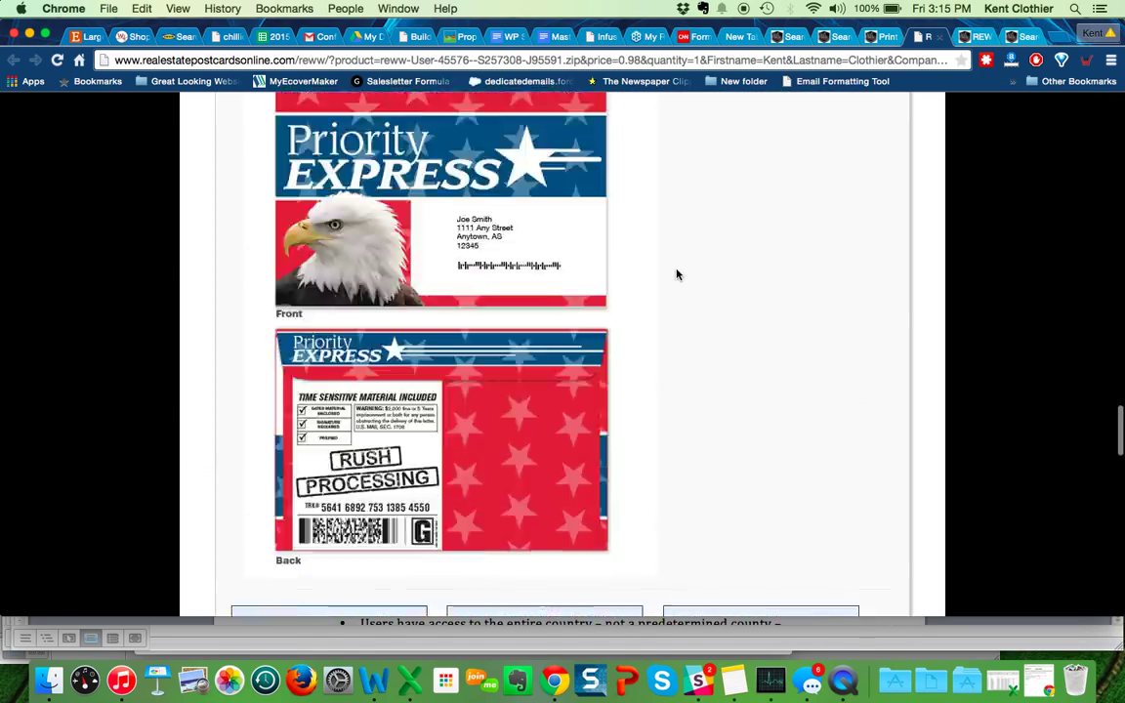
pyautogui.scroll(-3, 676, 274)
pyautogui.scroll(-15, 597, 359)
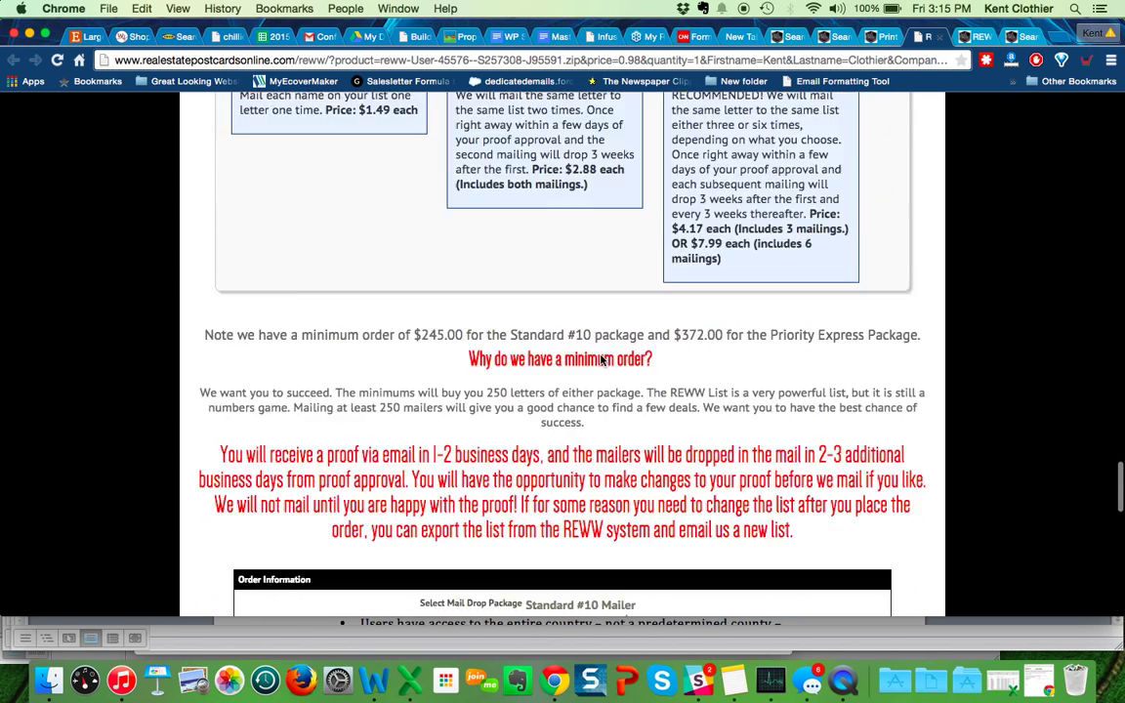
pyautogui.scroll(6, 601, 361)
pyautogui.scroll(1, 602, 361)
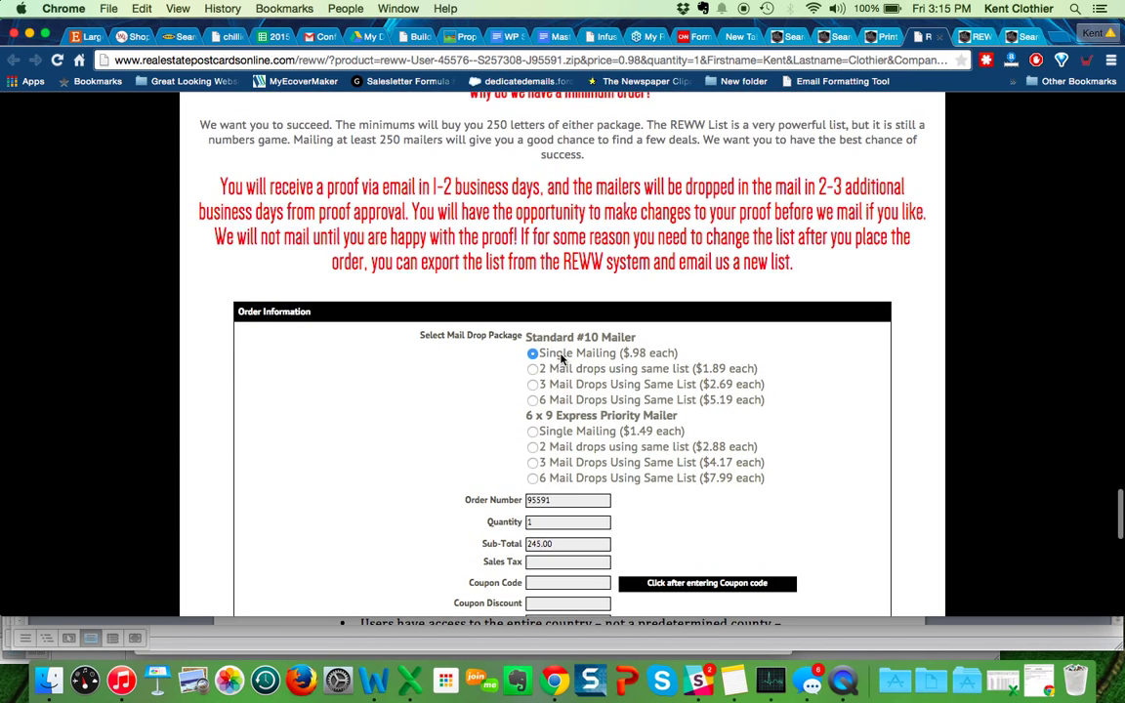
pyautogui.scroll(-10, 798, 450)
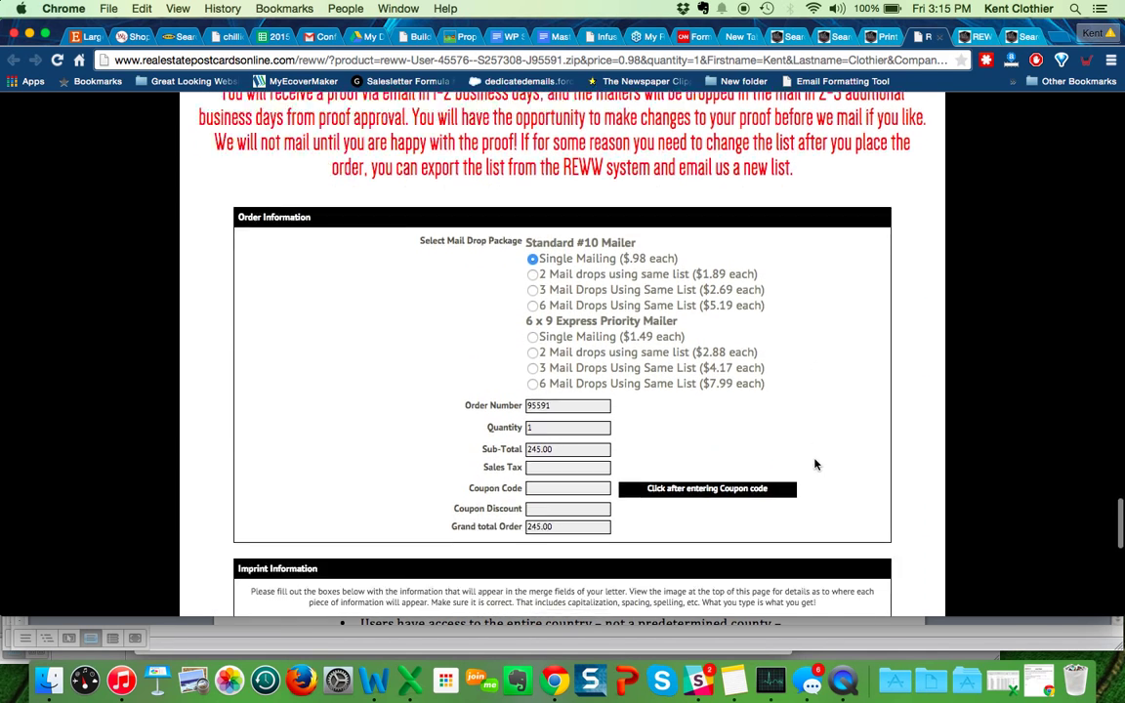
pyautogui.scroll(1, 816, 464)
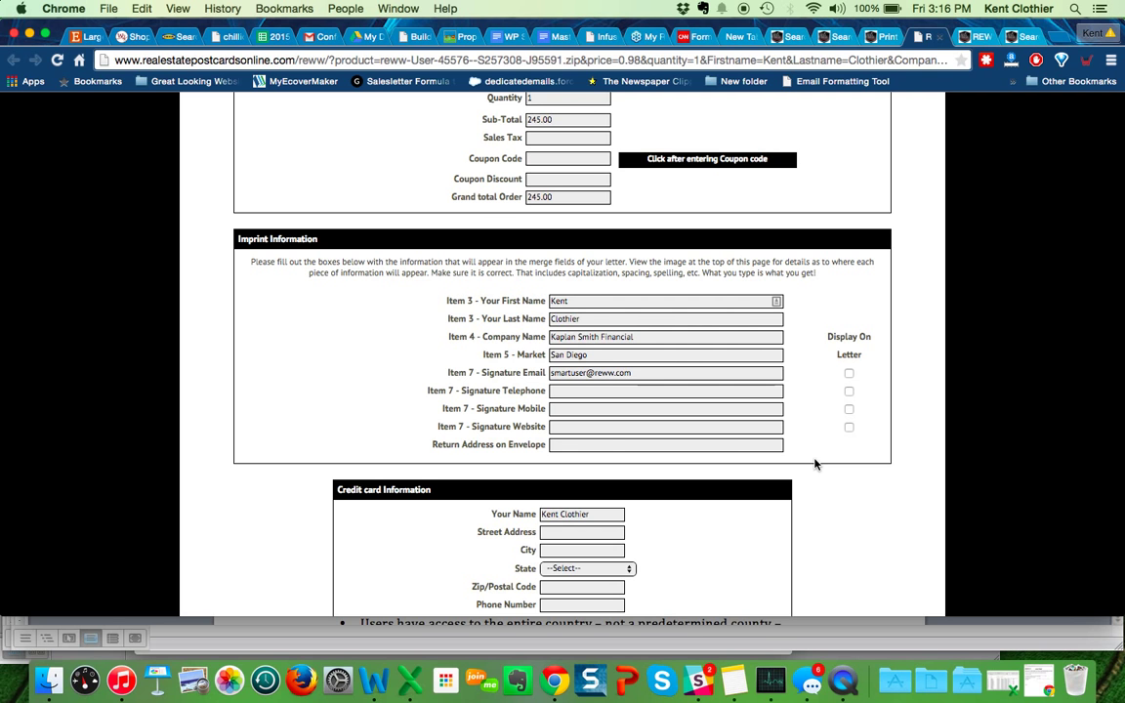
pyautogui.scroll(-5, 816, 465)
pyautogui.scroll(15, 815, 465)
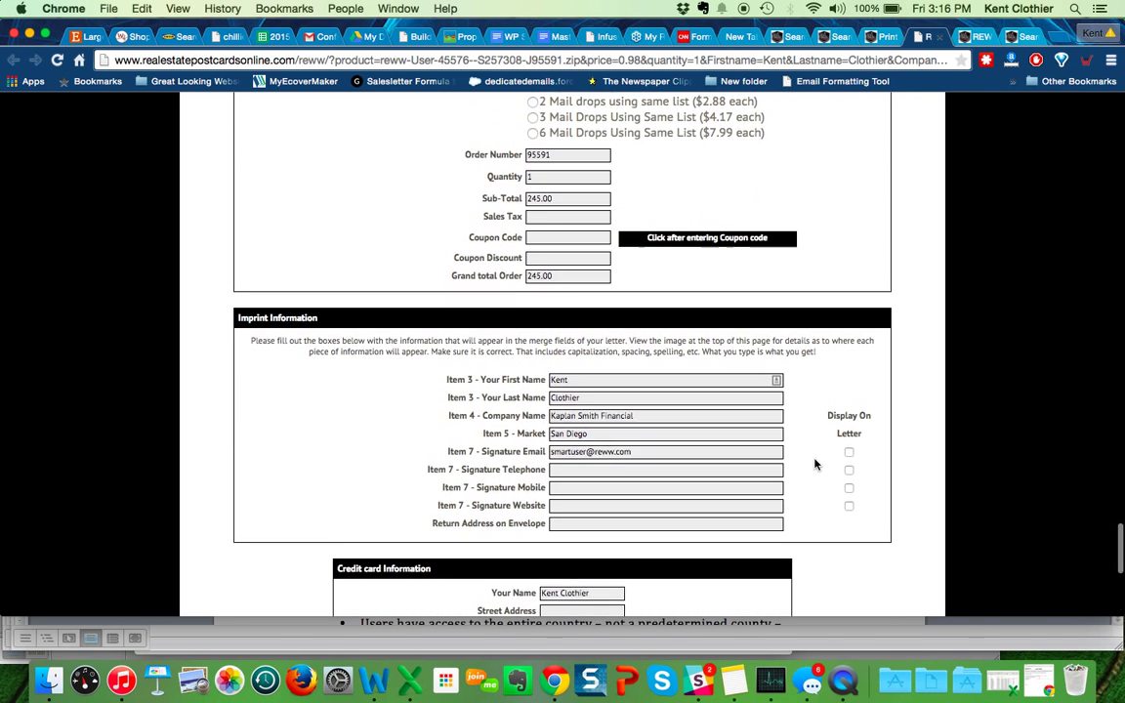
pyautogui.scroll(10, 816, 464)
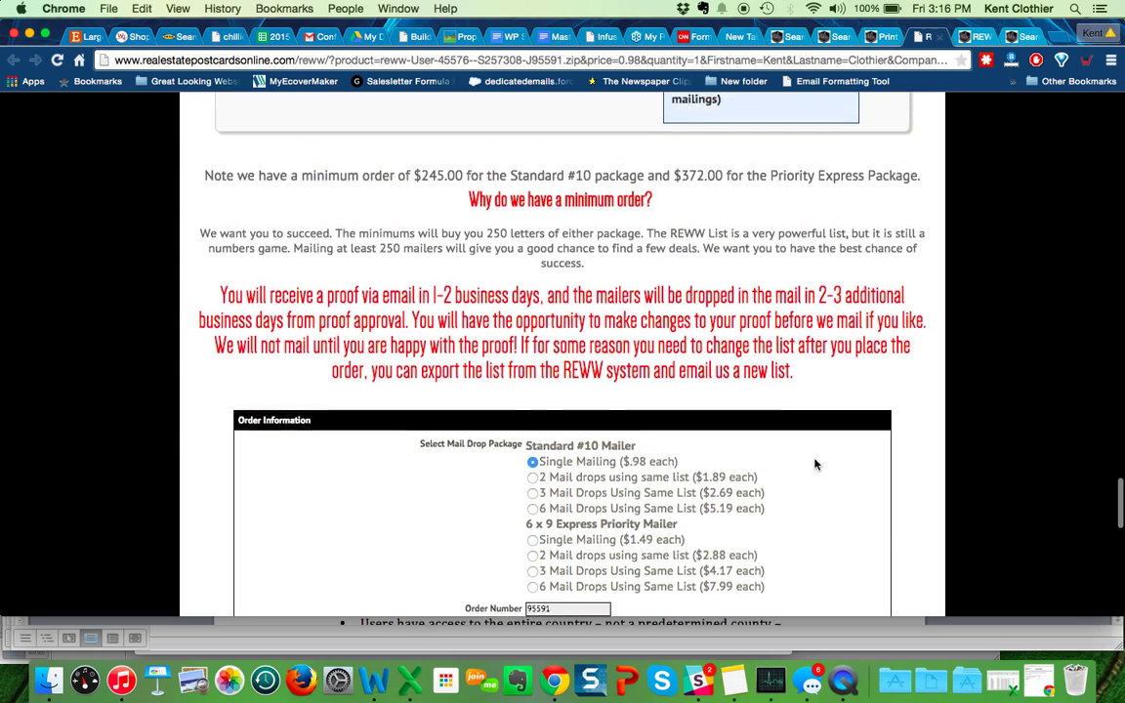
pyautogui.scroll(-12, 816, 464)
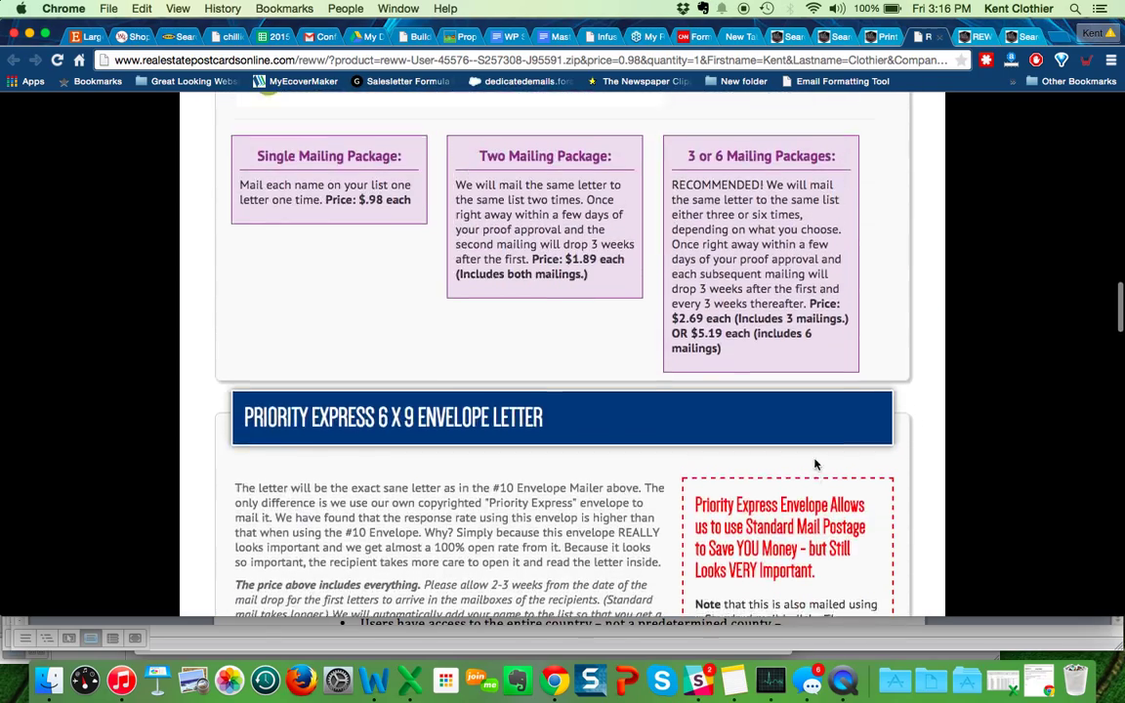
pyautogui.scroll(1, 815, 464)
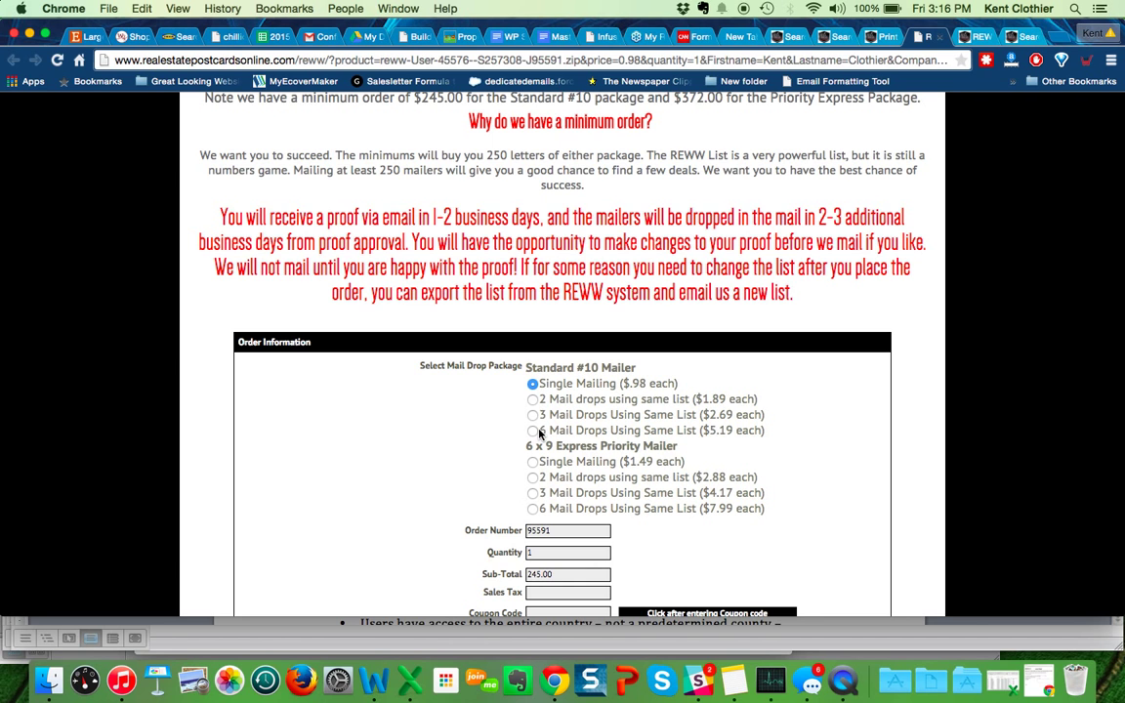
pyautogui.scroll(-5, 872, 469)
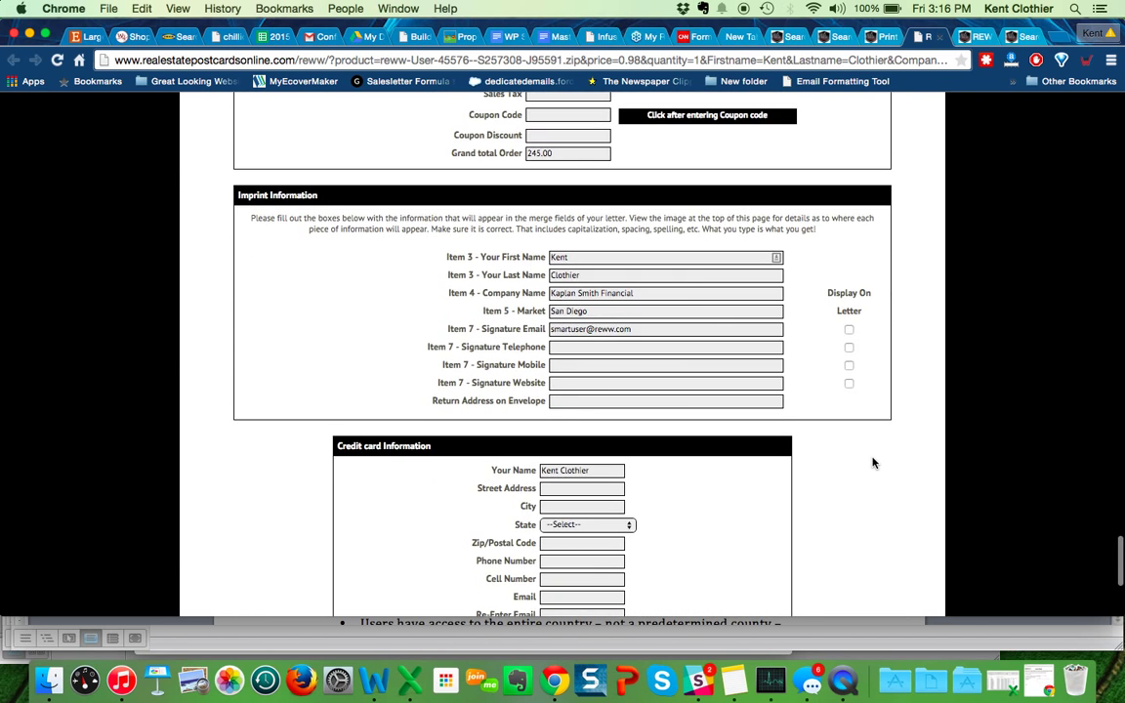
pyautogui.scroll(6, 872, 469)
# - Go back through the letter preview and results to Find Motivated Sellers, choosing California
pyautogui.click(876, 37)
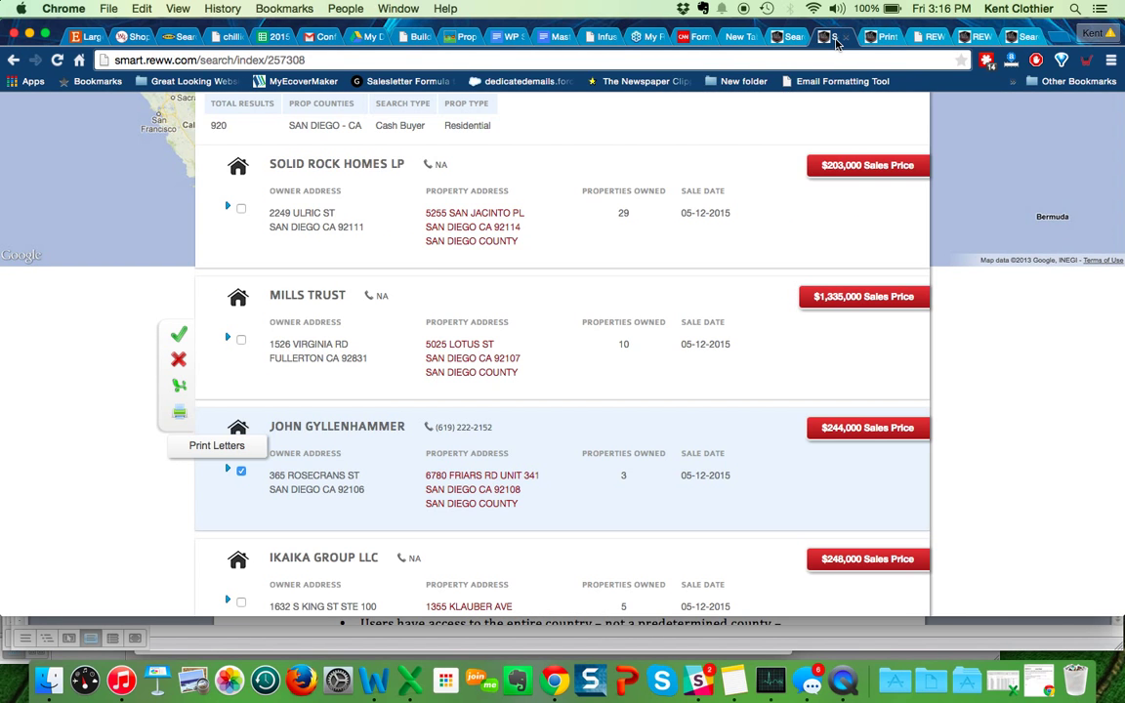
pyautogui.click(835, 36)
pyautogui.scroll(3, 723, 302)
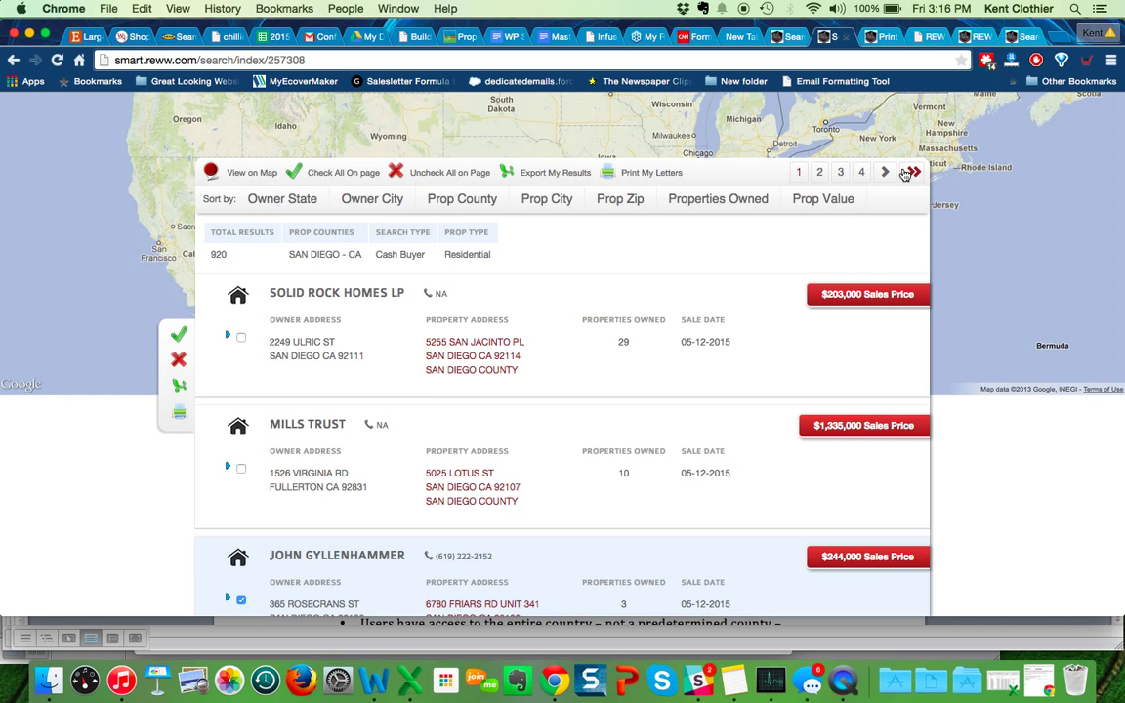
pyautogui.click(966, 36)
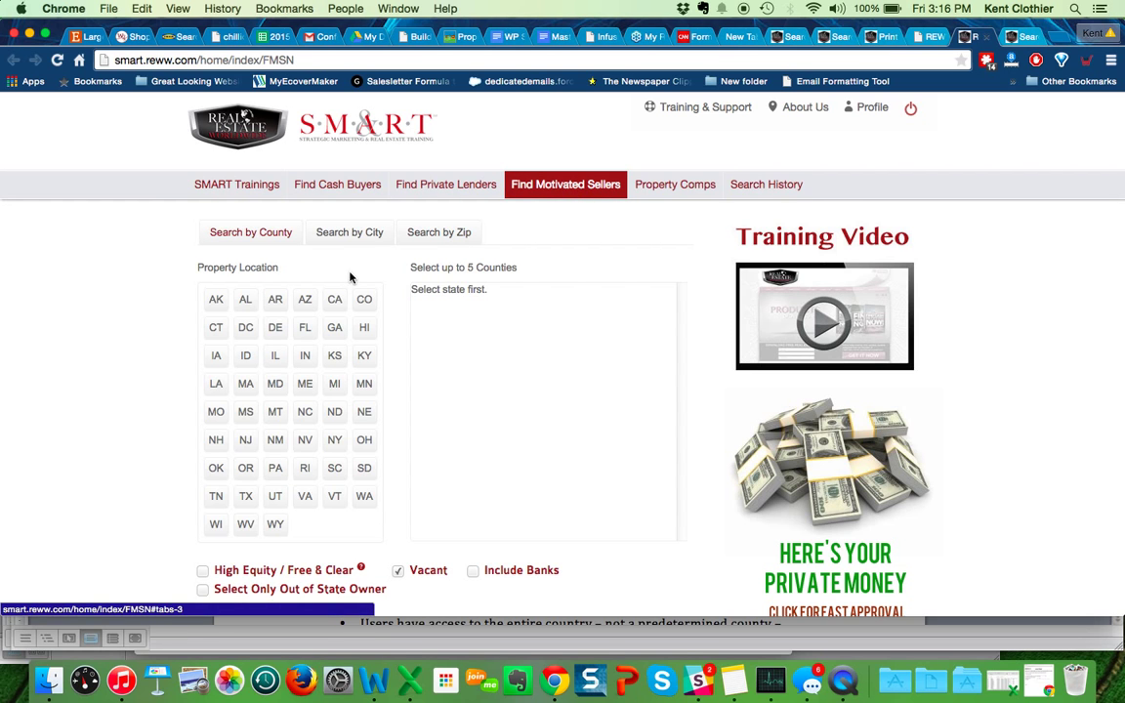
pyautogui.click(339, 301)
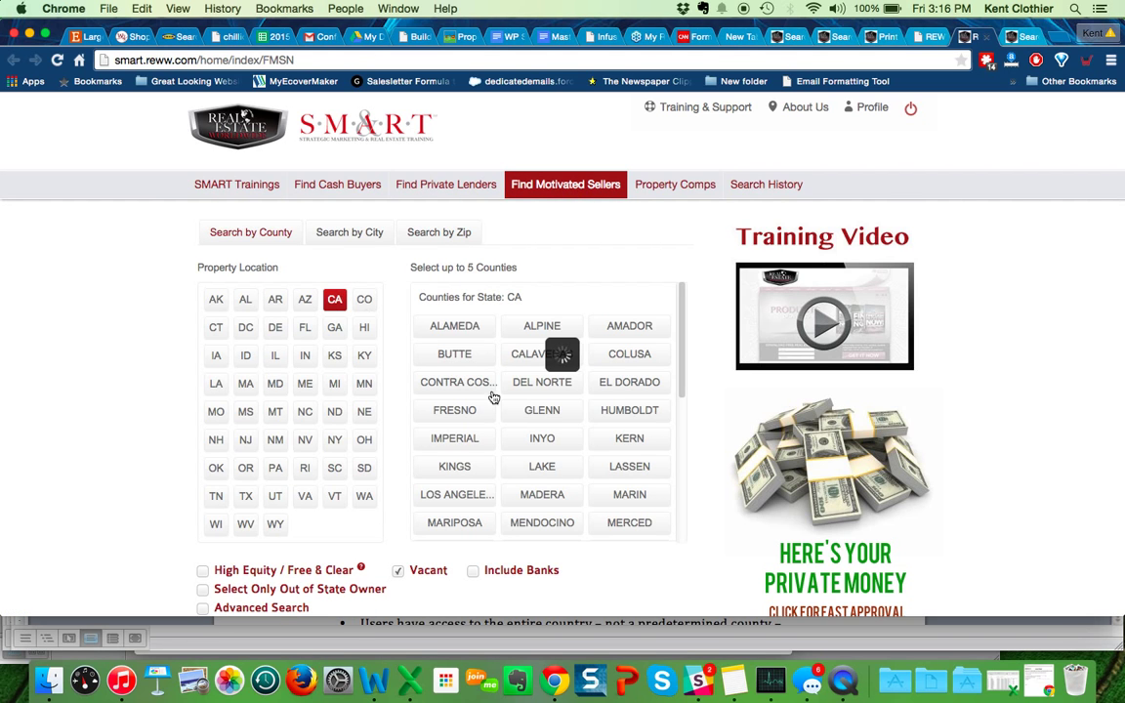
# - Pick San Diego county and add the High Equity / Free & Clear filter alongside Vacant
pyautogui.scroll(-3, 561, 430)
pyautogui.scroll(-3, 561, 430)
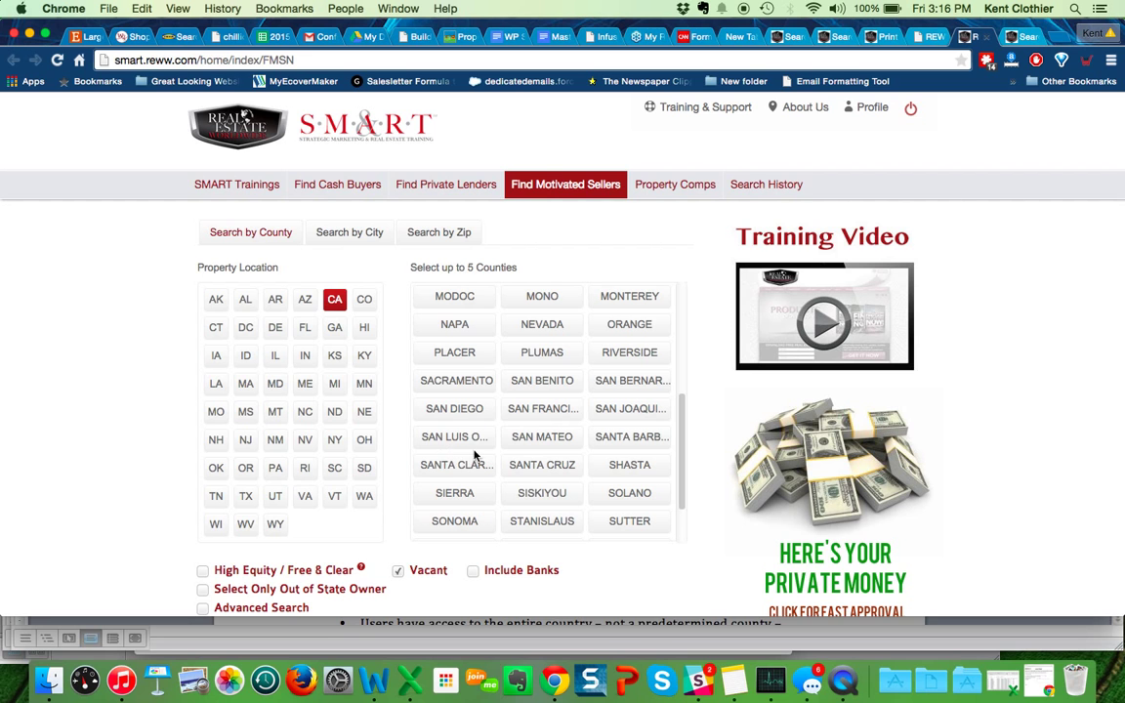
pyautogui.click(457, 409)
pyautogui.scroll(-4, 74, 431)
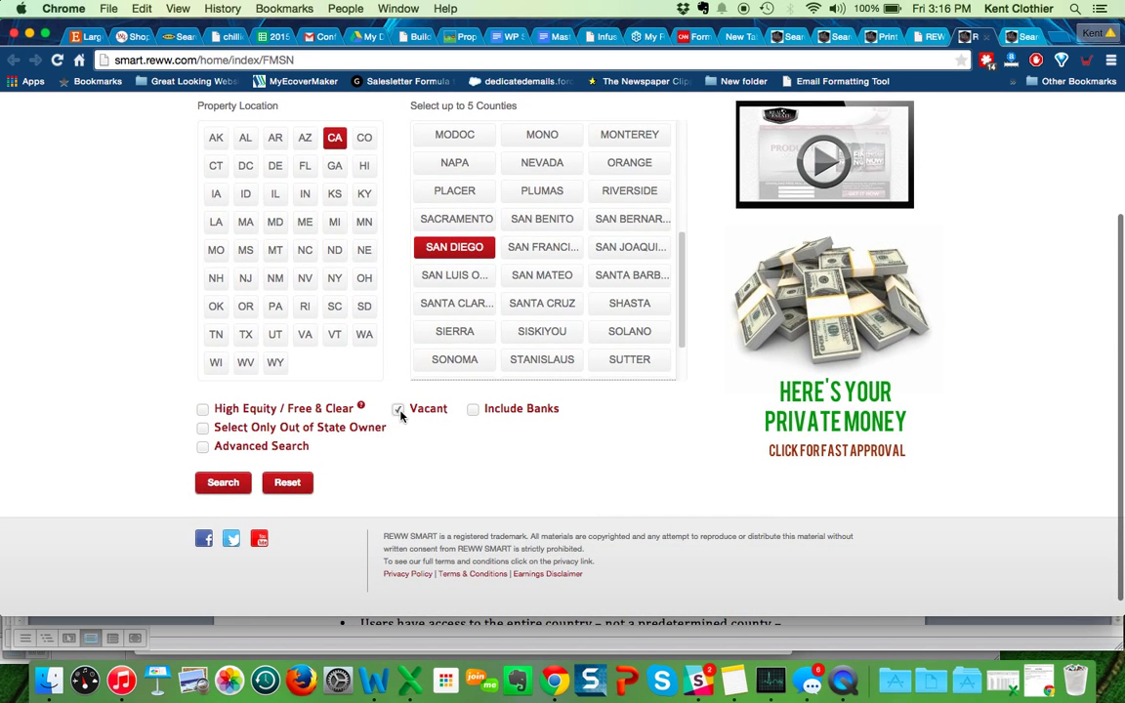
pyautogui.click(206, 414)
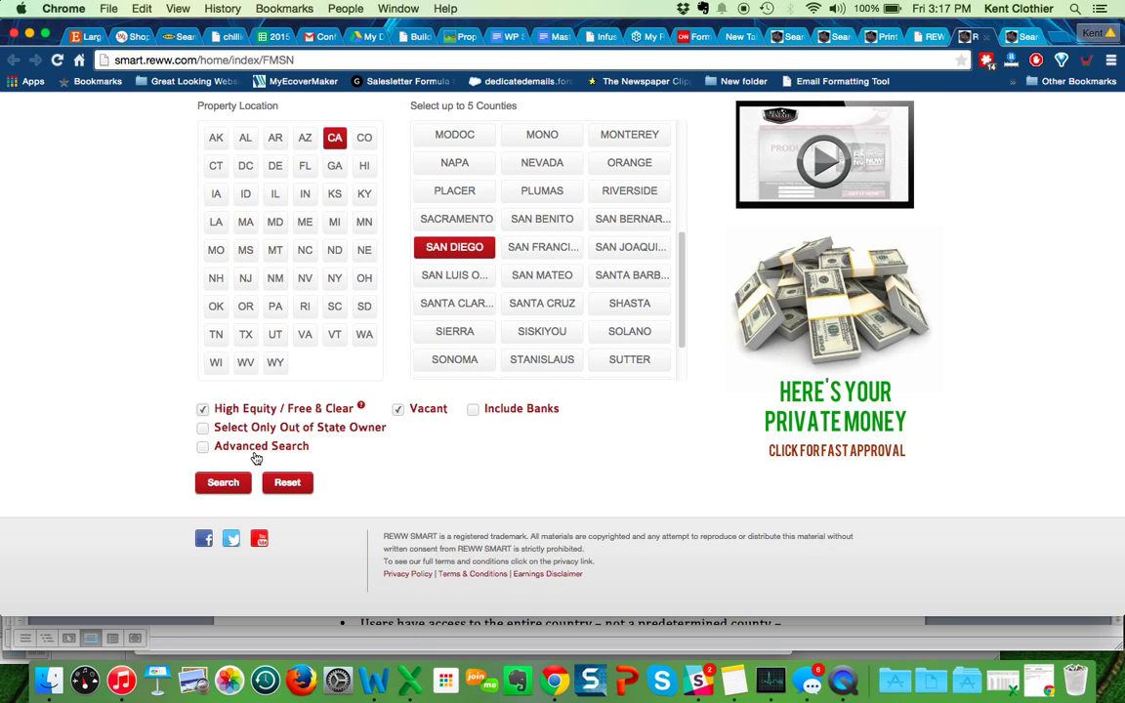
# - Enable Advanced Search, change Sales Date Prior to 01/29/2014, and run the search
pyautogui.click(202, 446)
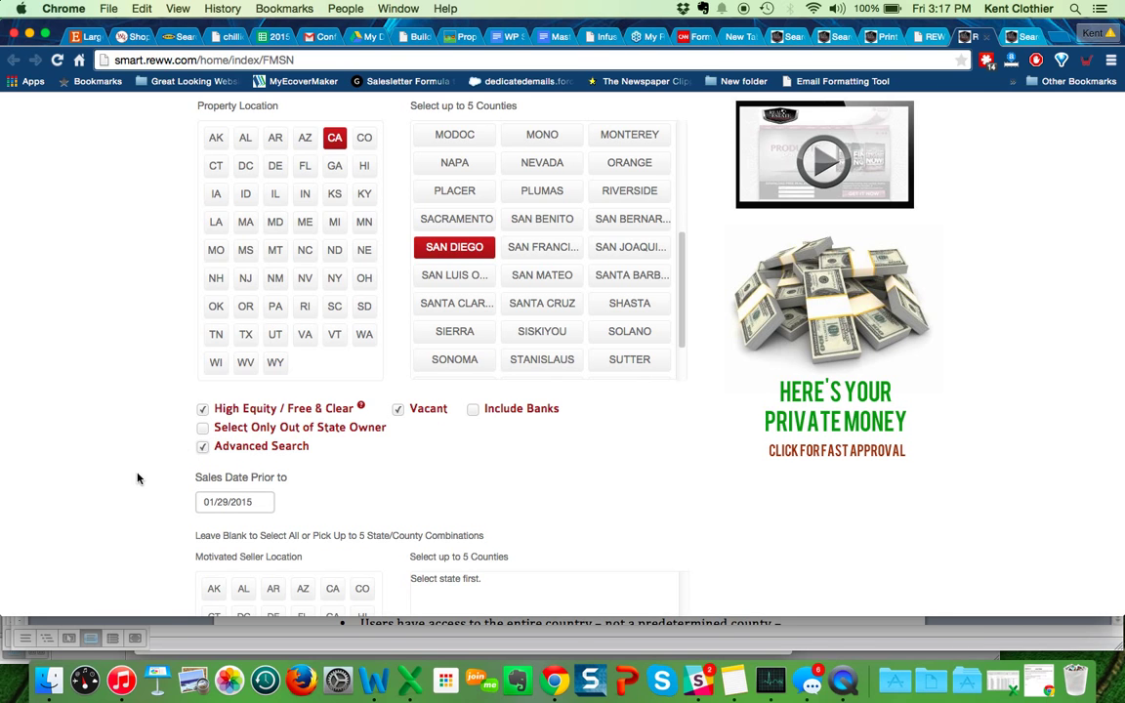
pyautogui.scroll(-1, 132, 481)
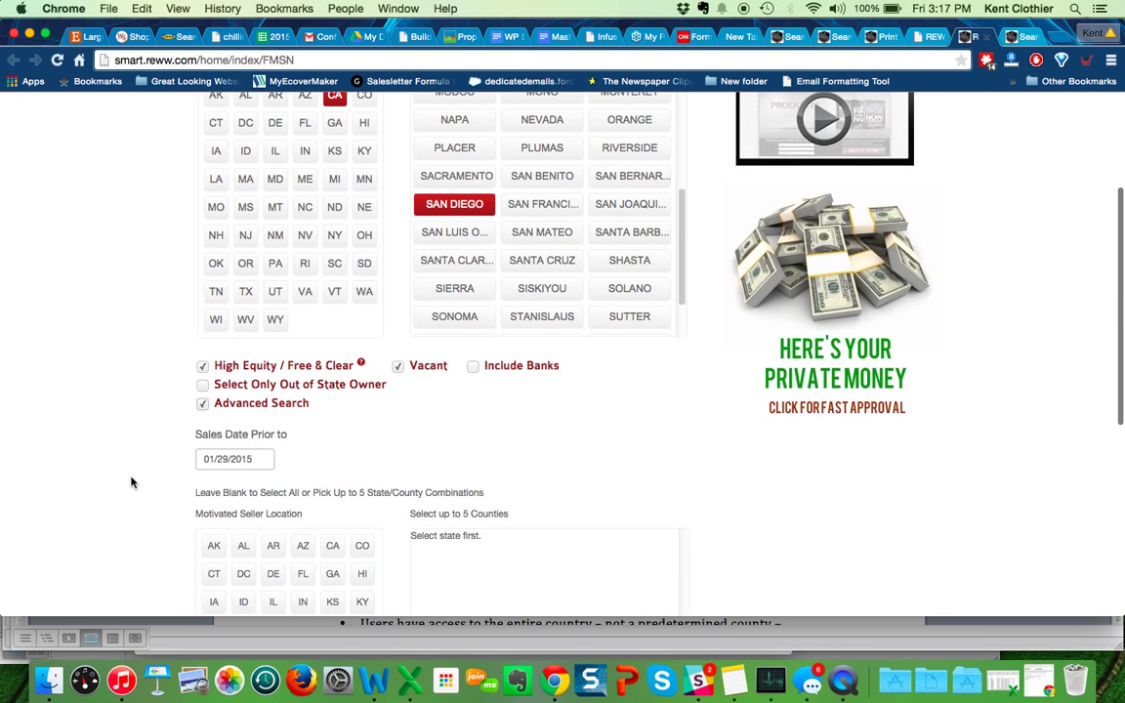
pyautogui.click(262, 459)
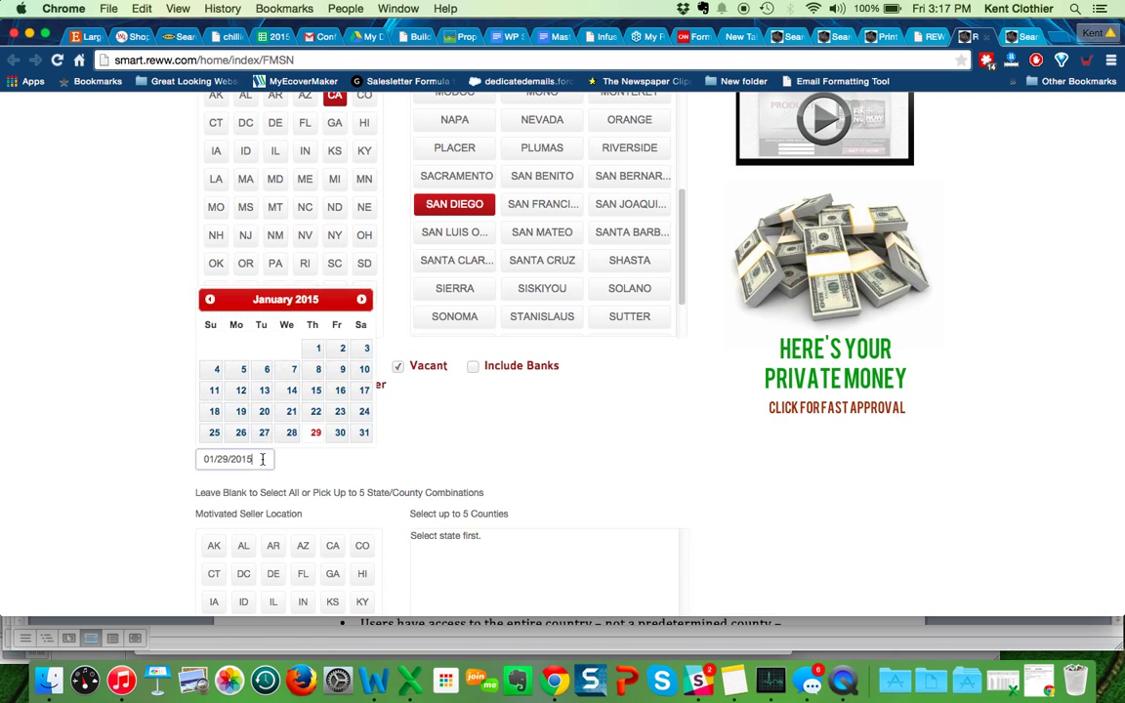
pyautogui.press('BackSpace')
pyautogui.write('4')
pyautogui.click(391, 467)
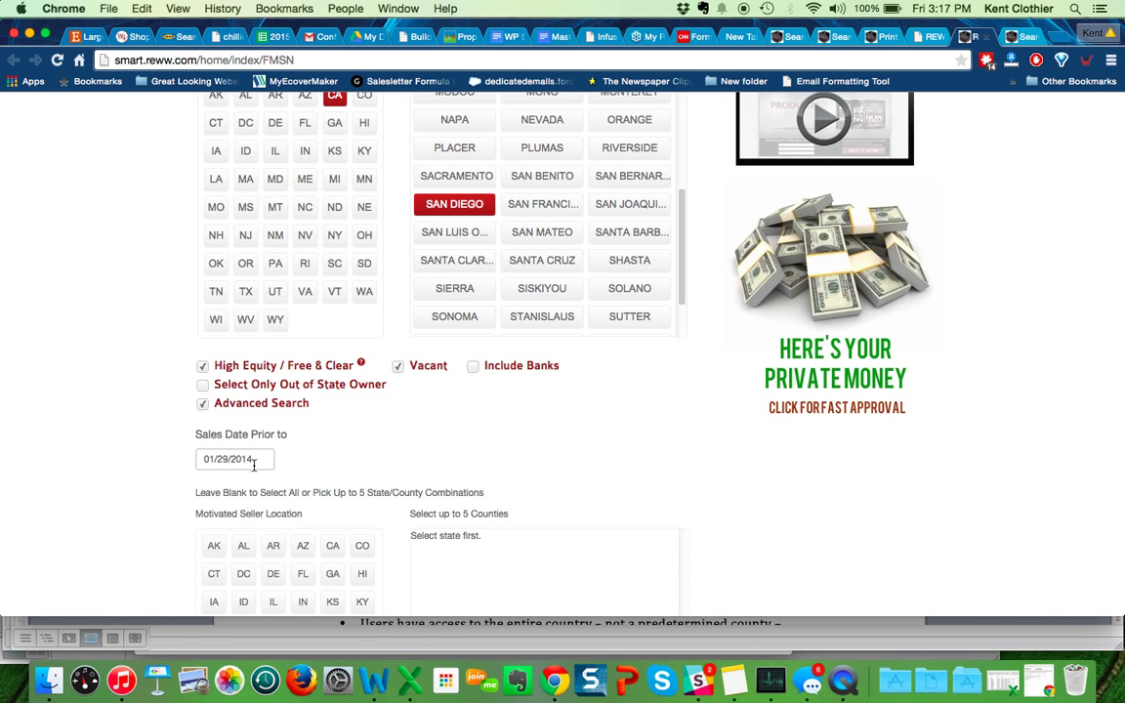
pyautogui.scroll(-5, 350, 451)
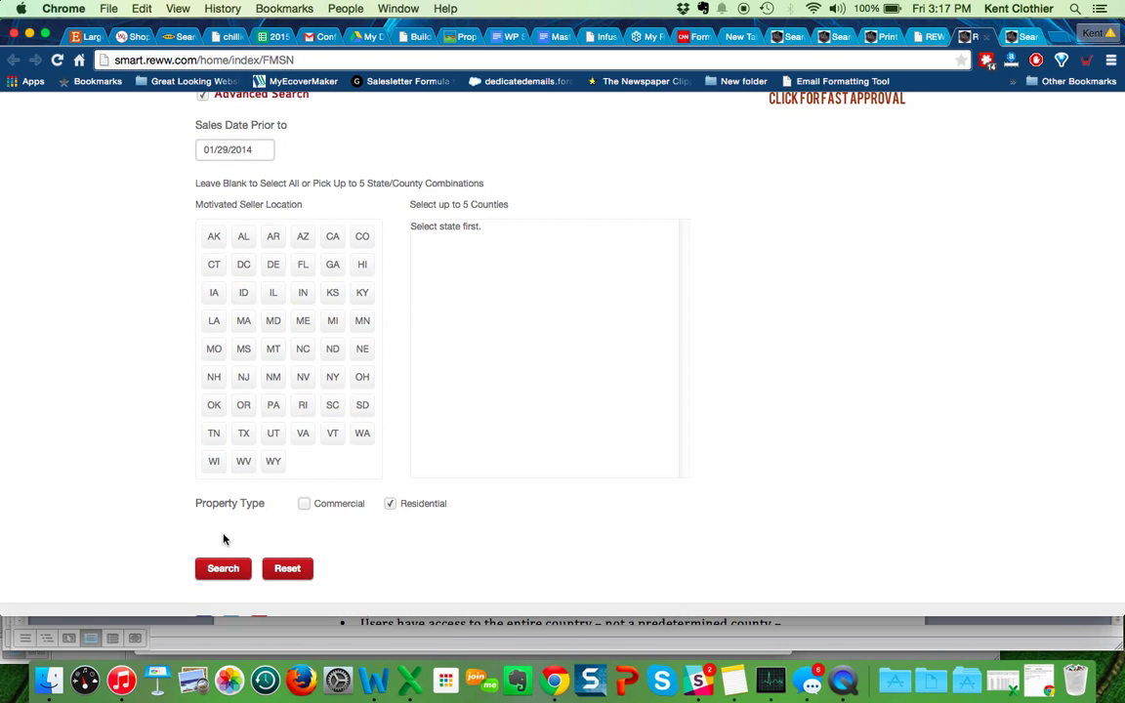
pyautogui.click(225, 576)
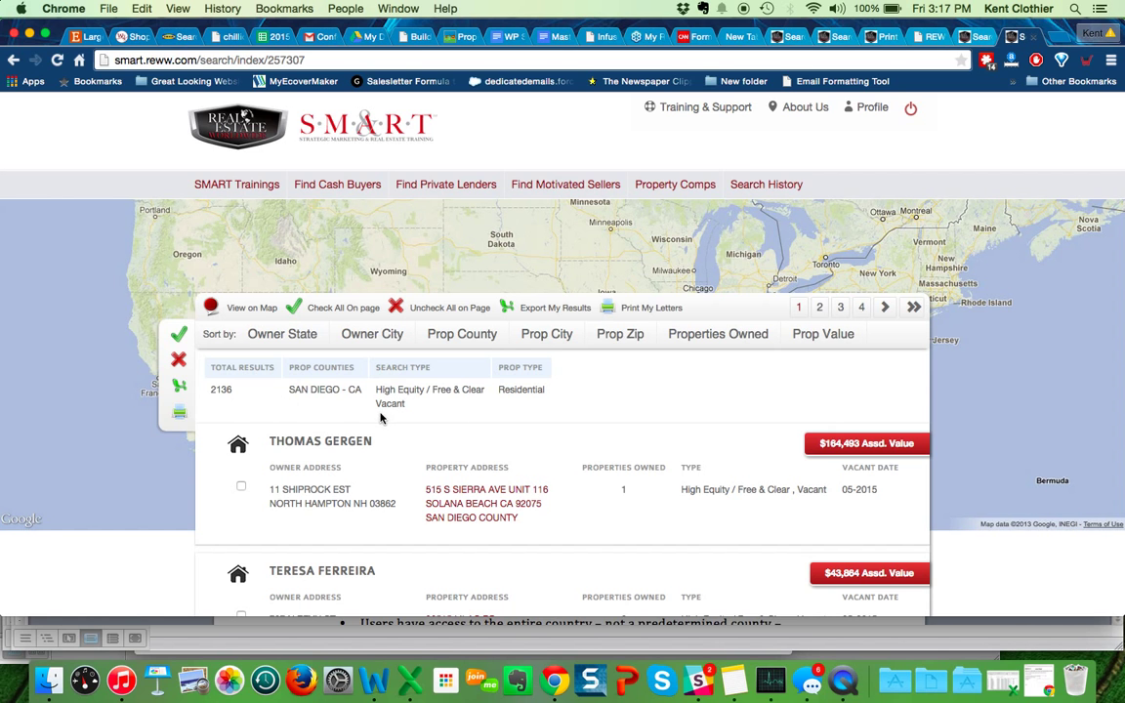
# - Scroll through the 2136 vacant, high-equity San Diego motivated seller listings
pyautogui.scroll(-5, 557, 490)
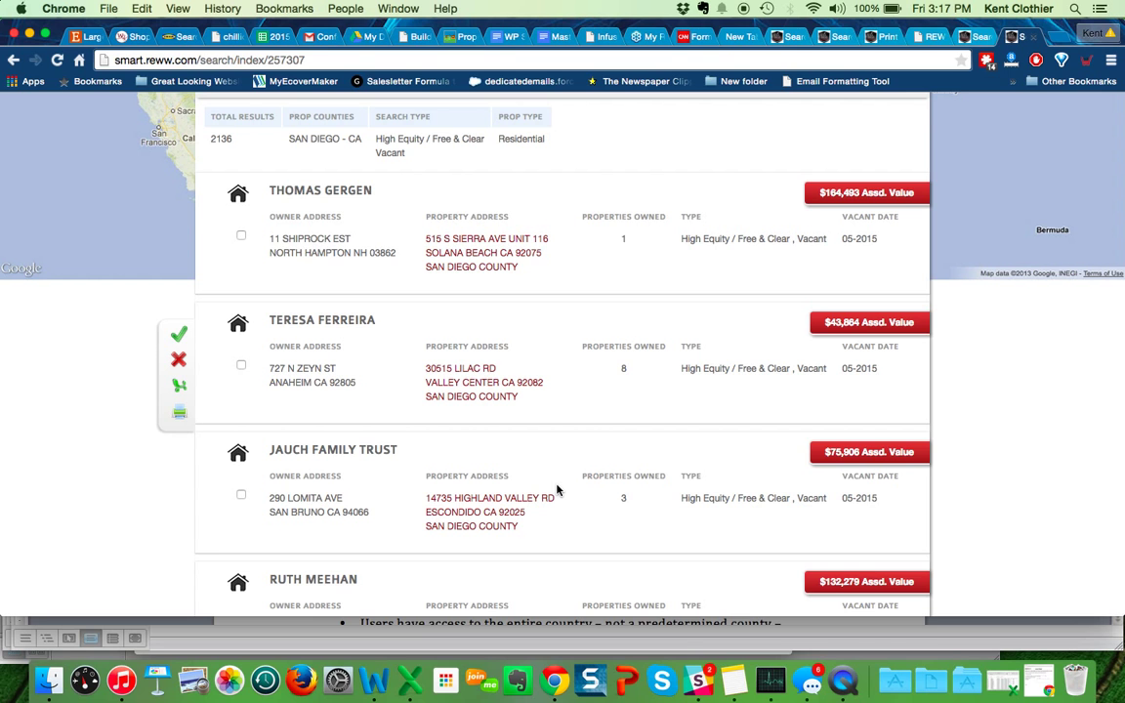
pyautogui.scroll(-4, 558, 490)
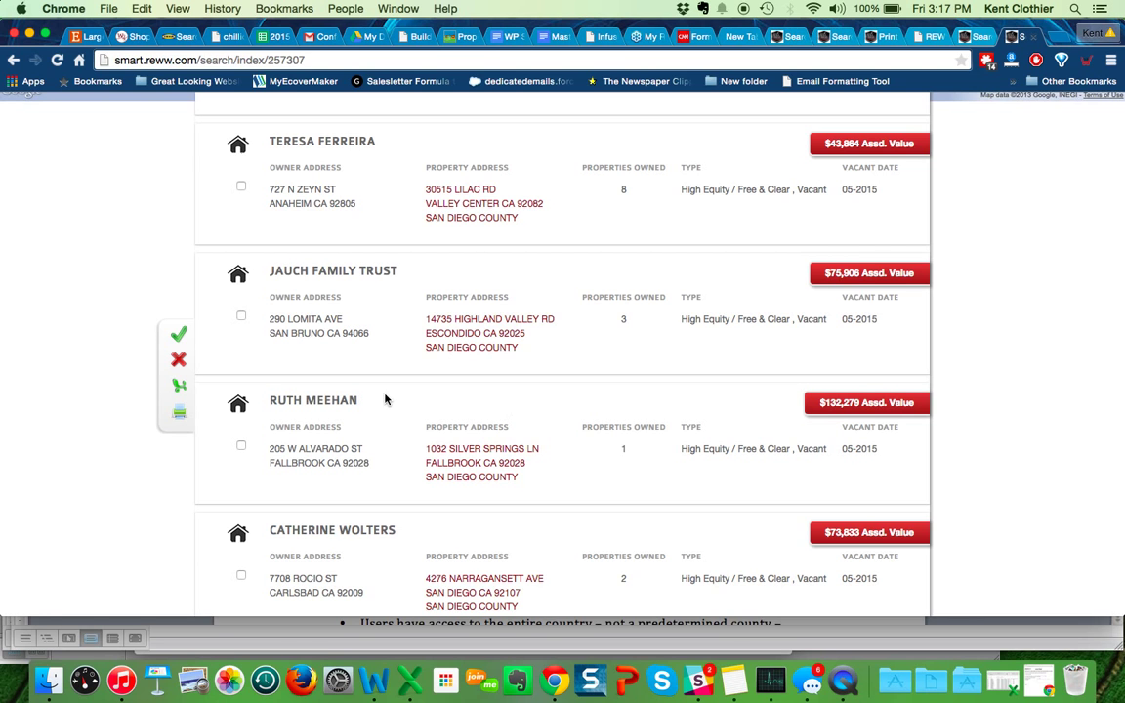
pyautogui.scroll(1, 336, 302)
pyautogui.scroll(2, 335, 303)
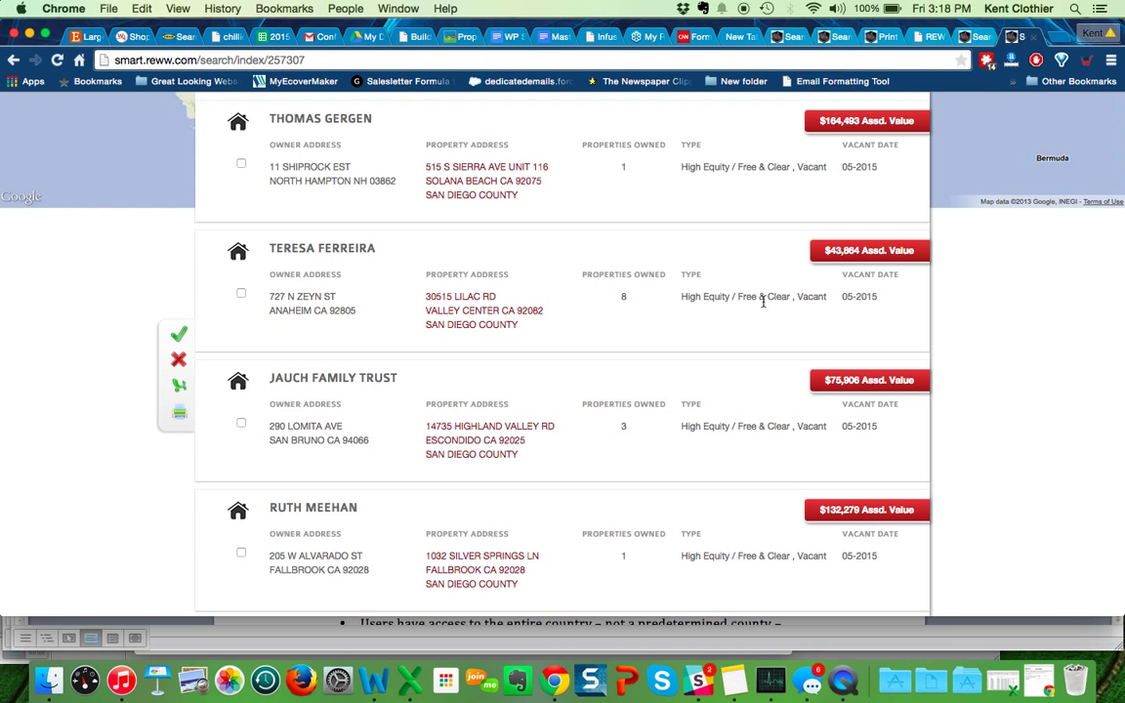
# - Tick the second listing, then check all listings on the first results page
pyautogui.click(241, 294)
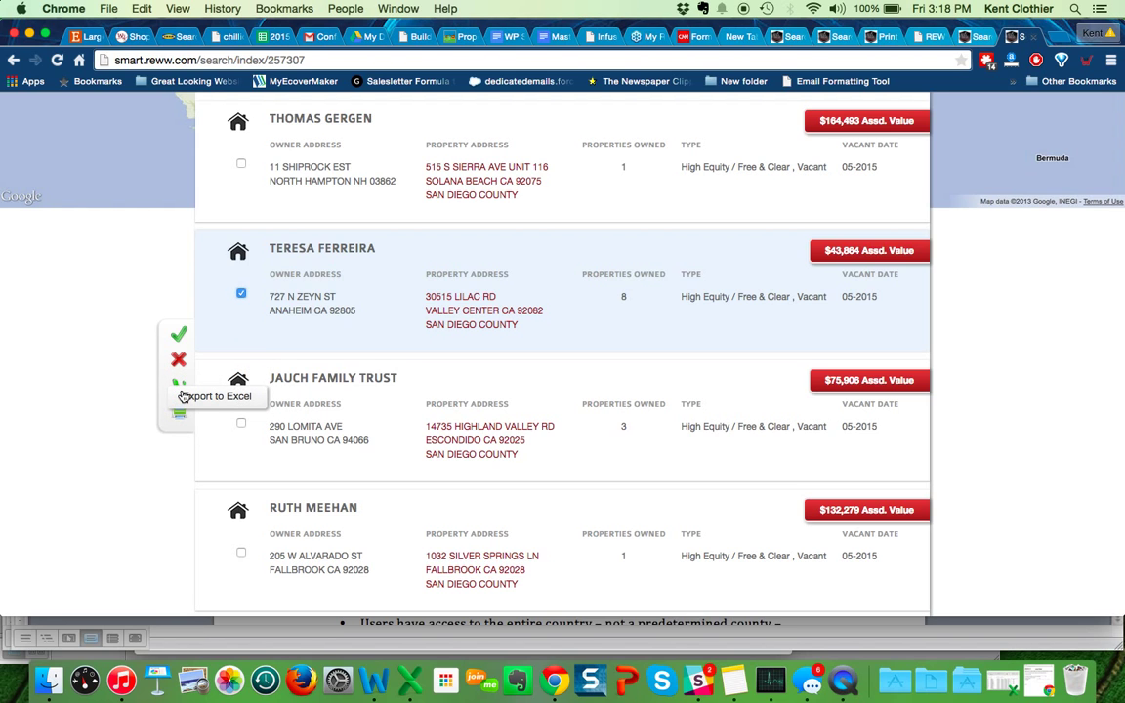
pyautogui.click(179, 335)
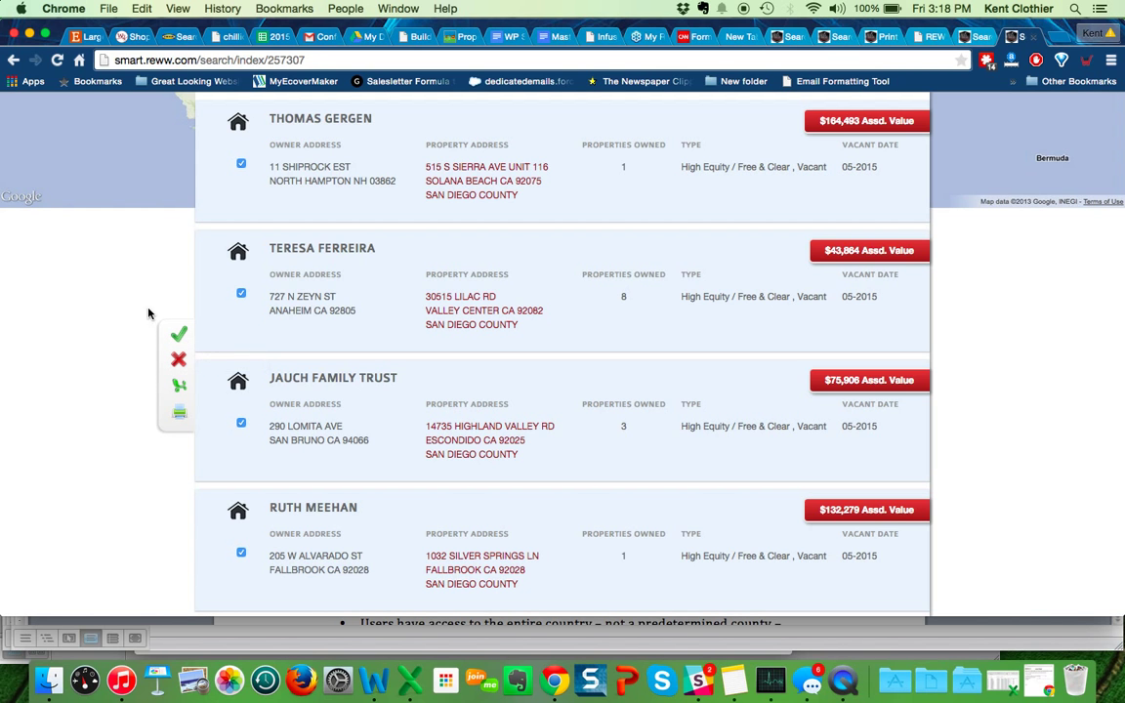
pyautogui.scroll(3, 1069, 439)
pyautogui.scroll(-5, 1069, 439)
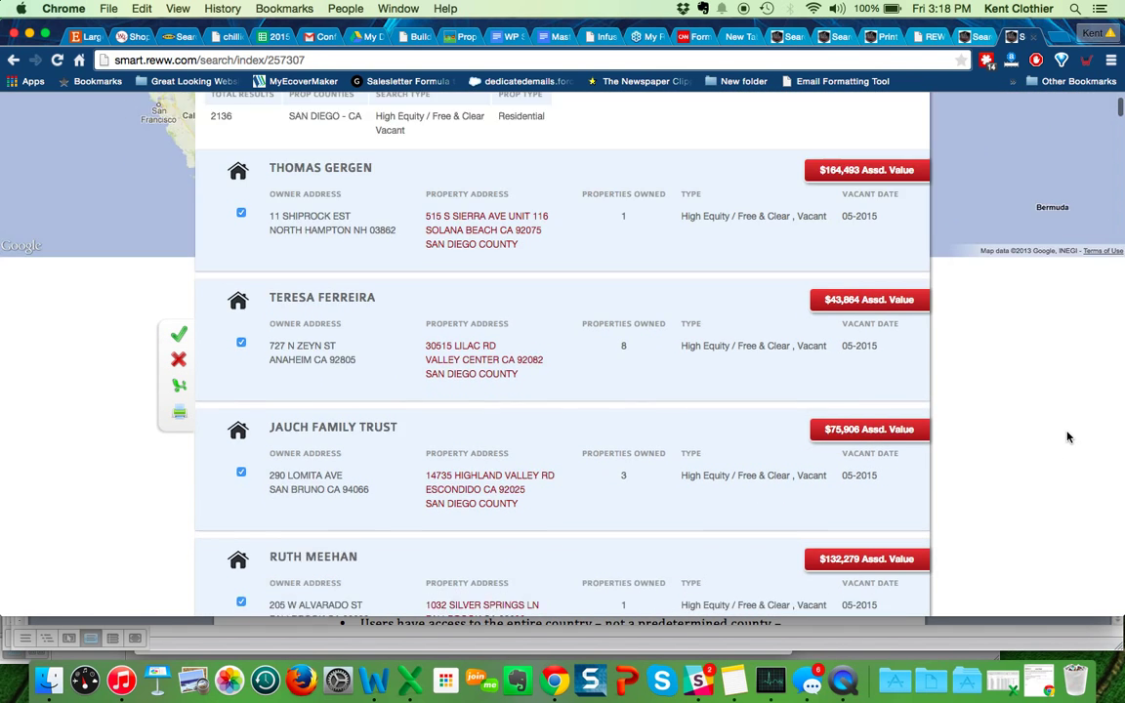
pyautogui.scroll(5, 1068, 438)
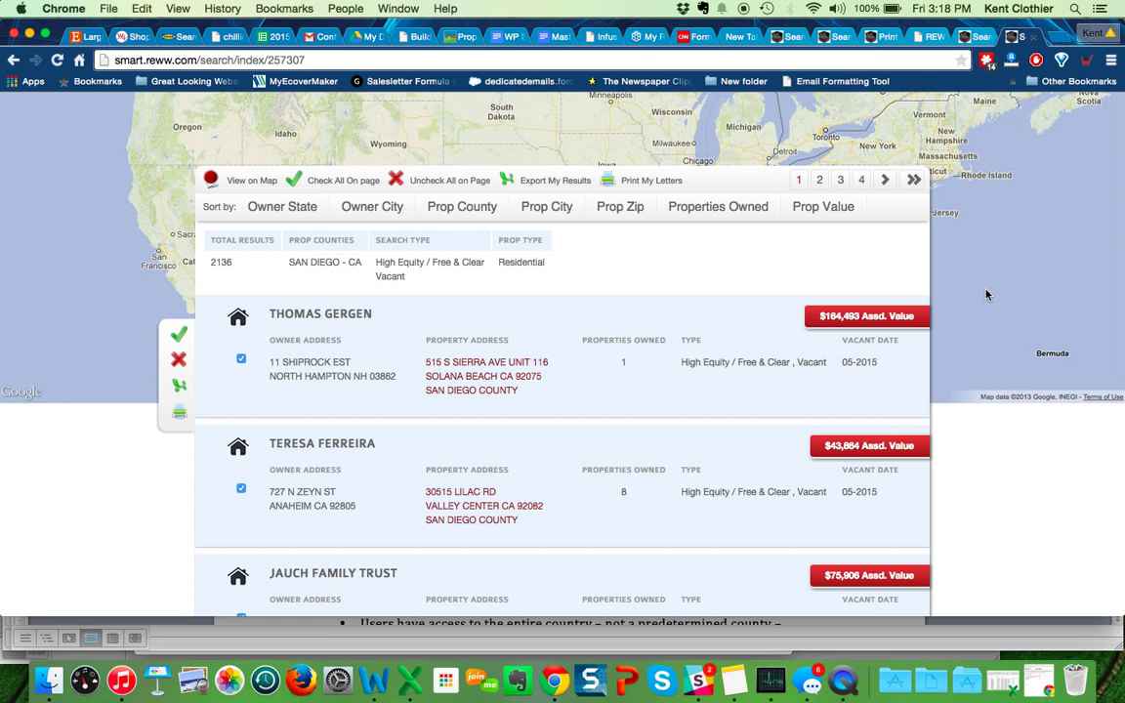
pyautogui.scroll(3, 986, 295)
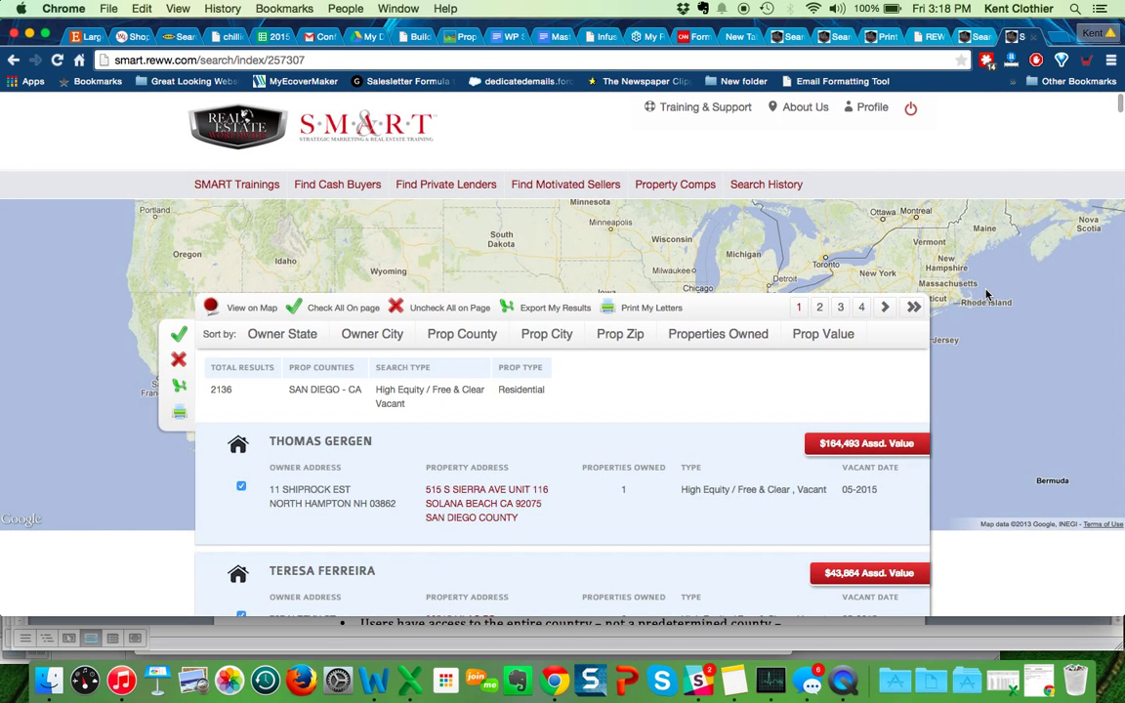